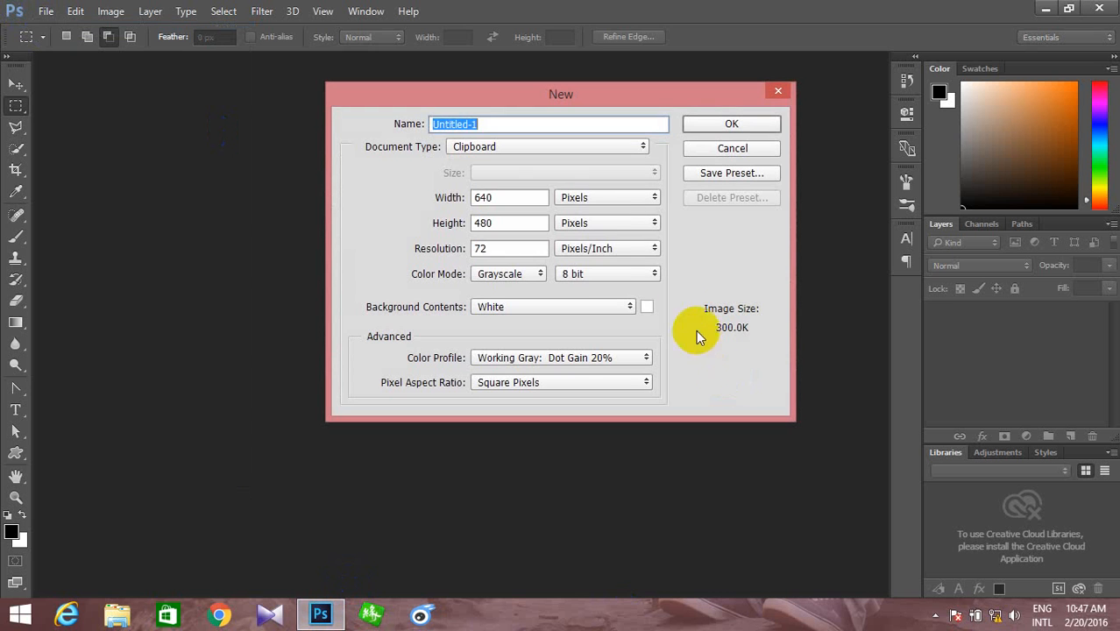
# - Create a new document 20 by 20 centimeters in RGB Color mode
pyautogui.click(537, 200)
pyautogui.click(609, 200)
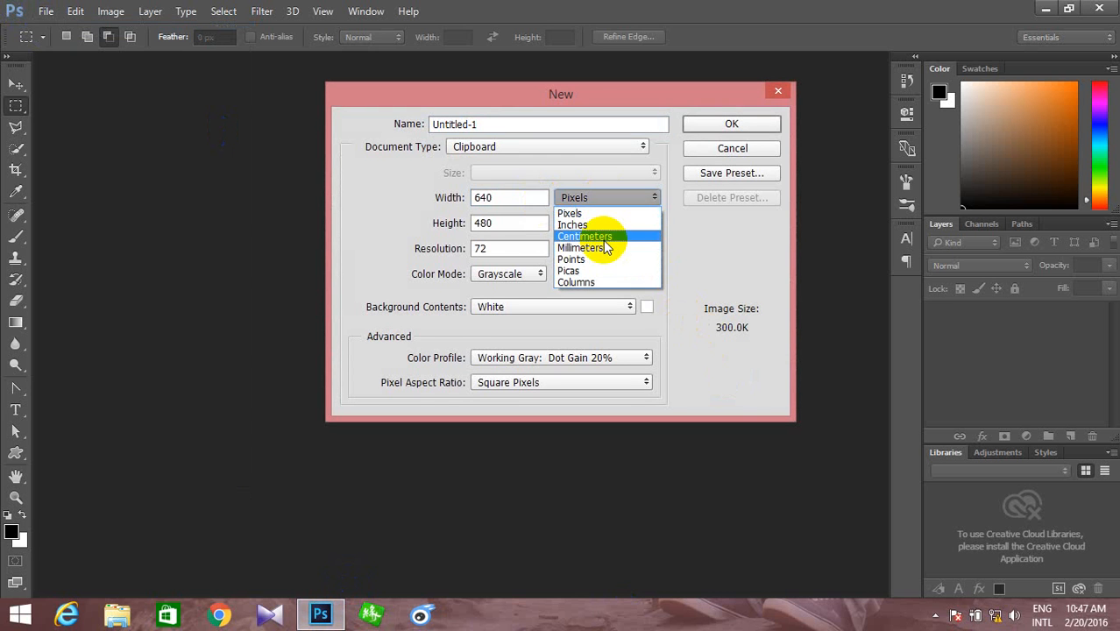
pyautogui.click(603, 237)
pyautogui.doubleClick(513, 190)
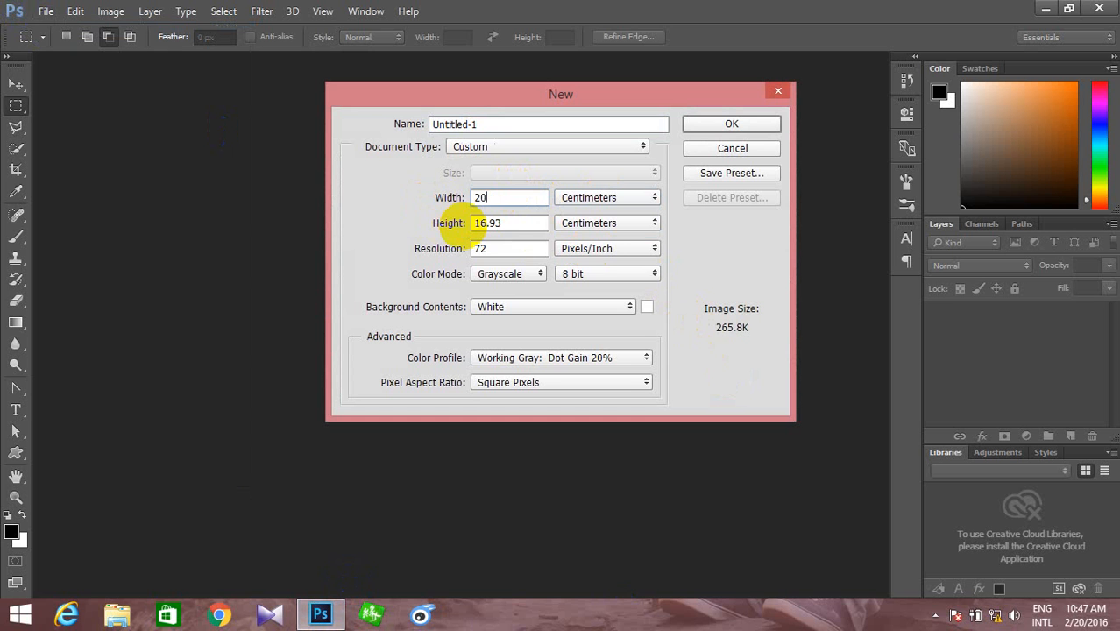
pyautogui.doubleClick(517, 224)
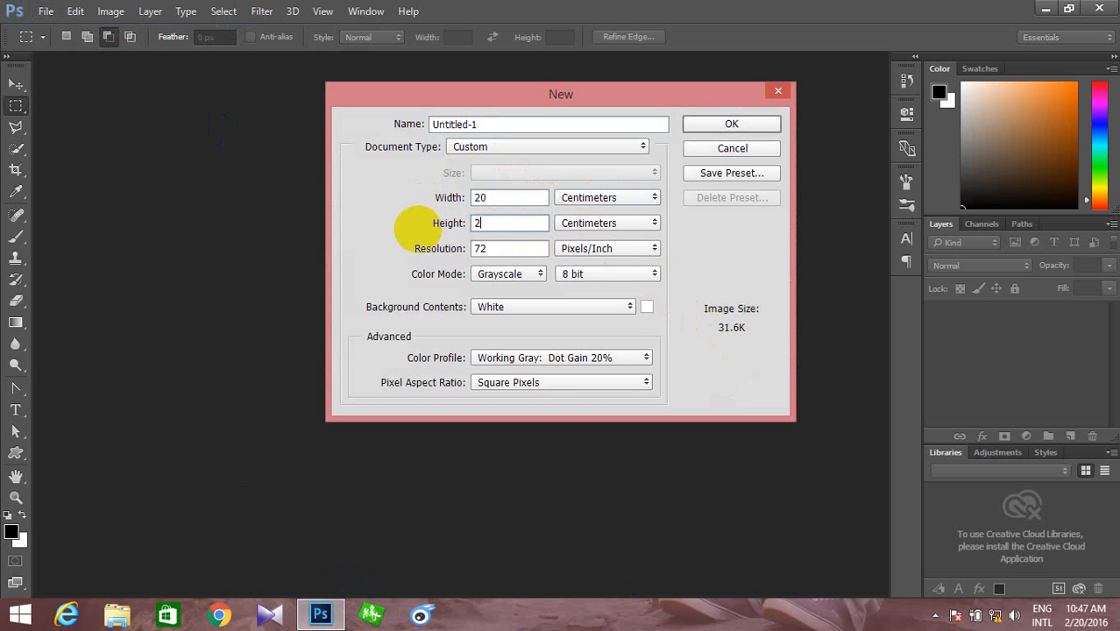
pyautogui.click(498, 275)
pyautogui.click(523, 312)
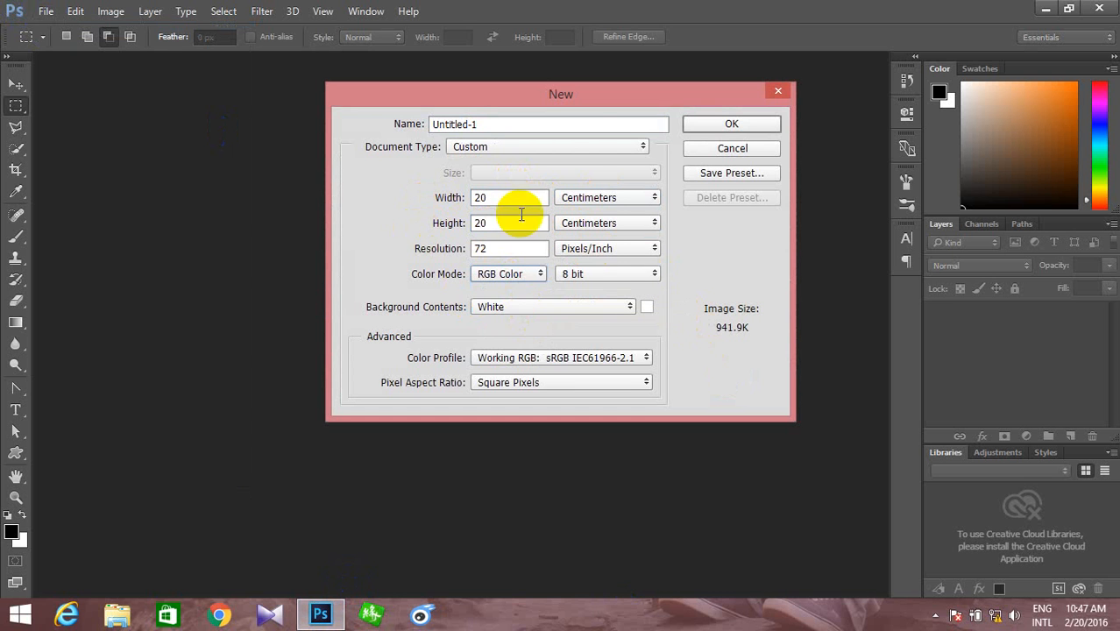
pyautogui.click(707, 125)
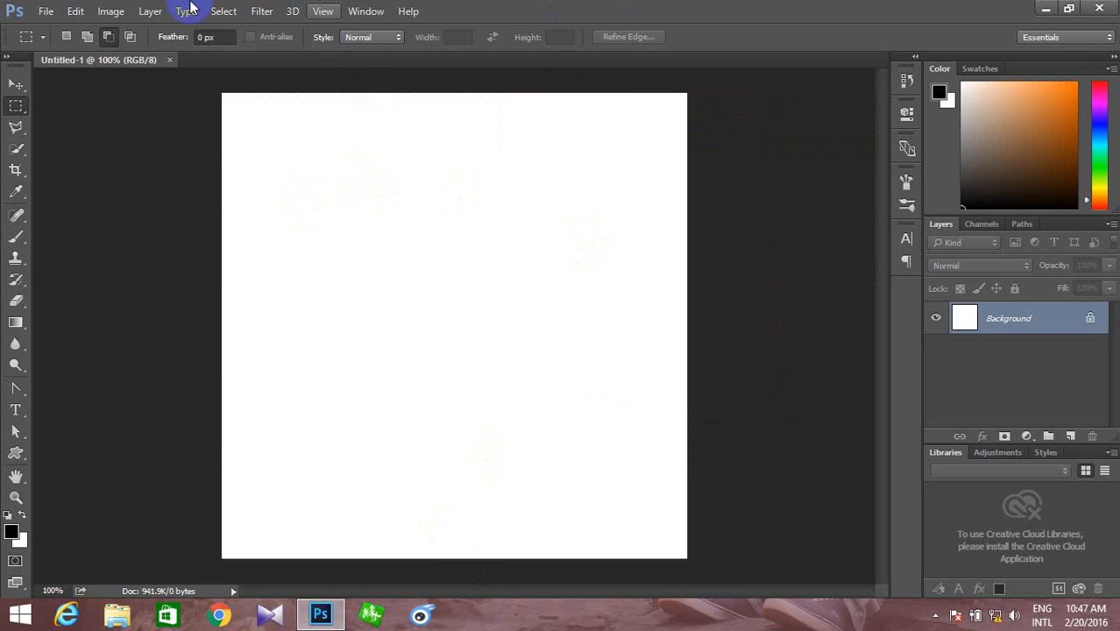
# - Restrict the color picker to web colors and set the foreground color to light orange ff9933
pyautogui.click(12, 531)
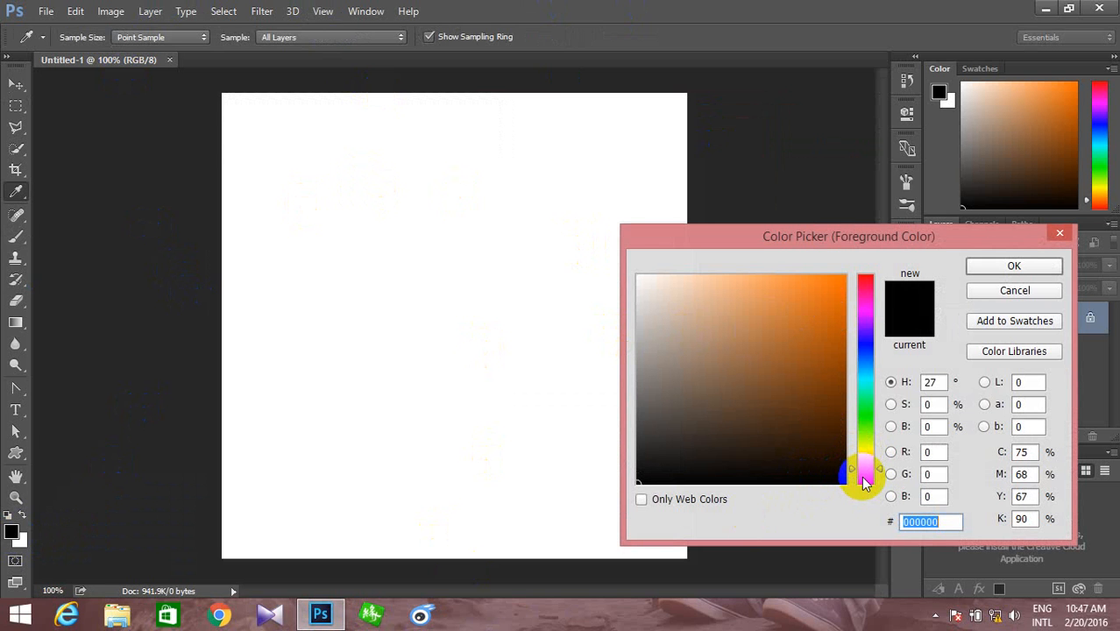
pyautogui.click(675, 500)
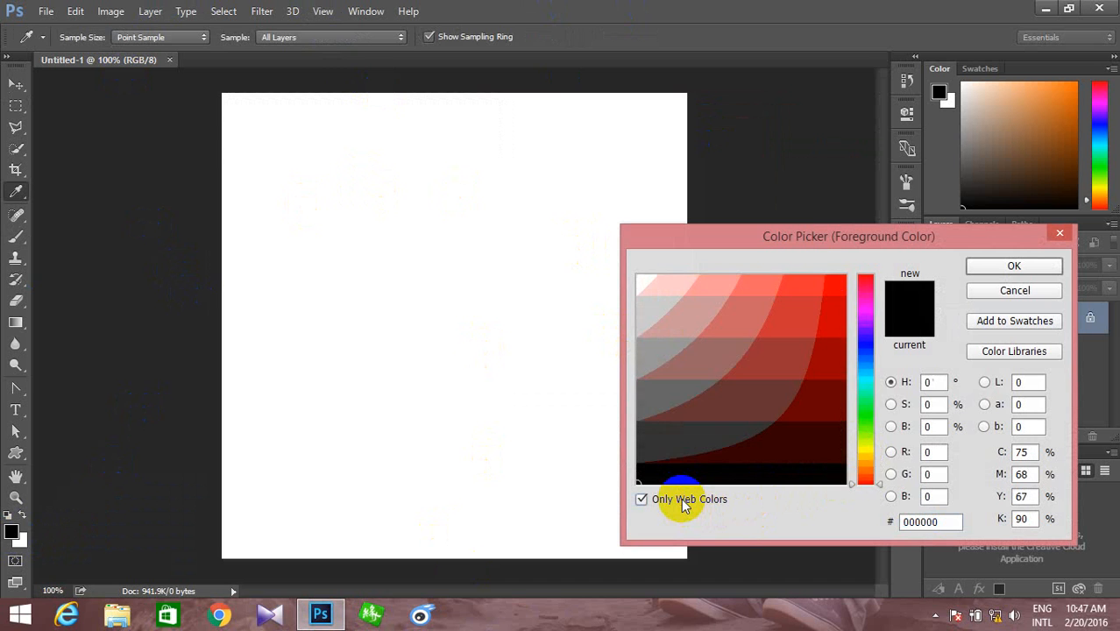
pyautogui.click(863, 480)
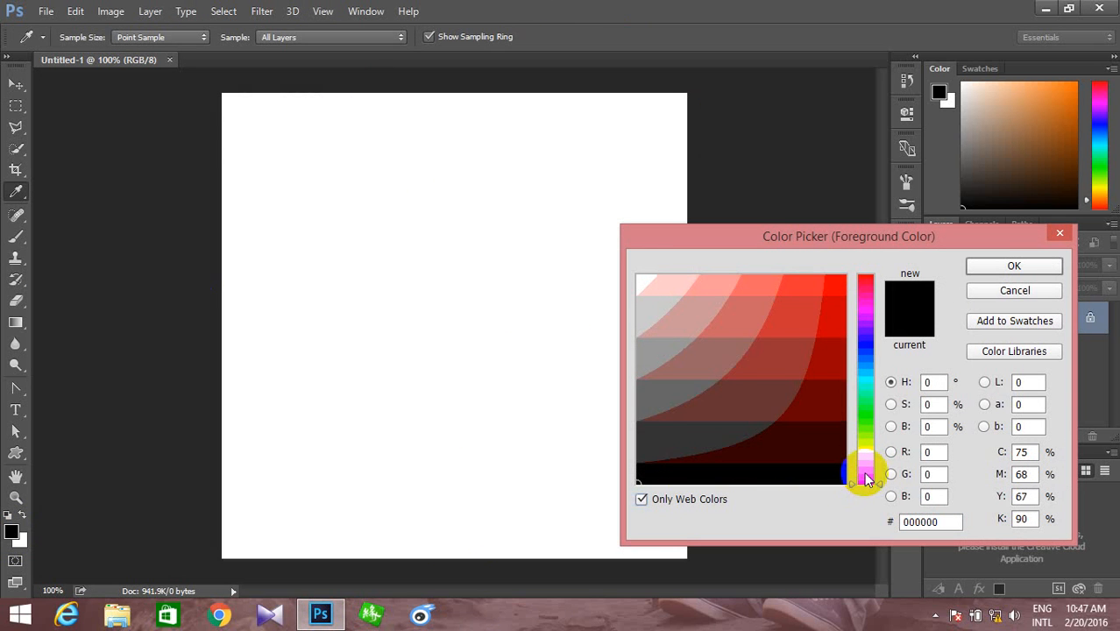
pyautogui.moveTo(864, 478); pyautogui.dragTo(864, 466)
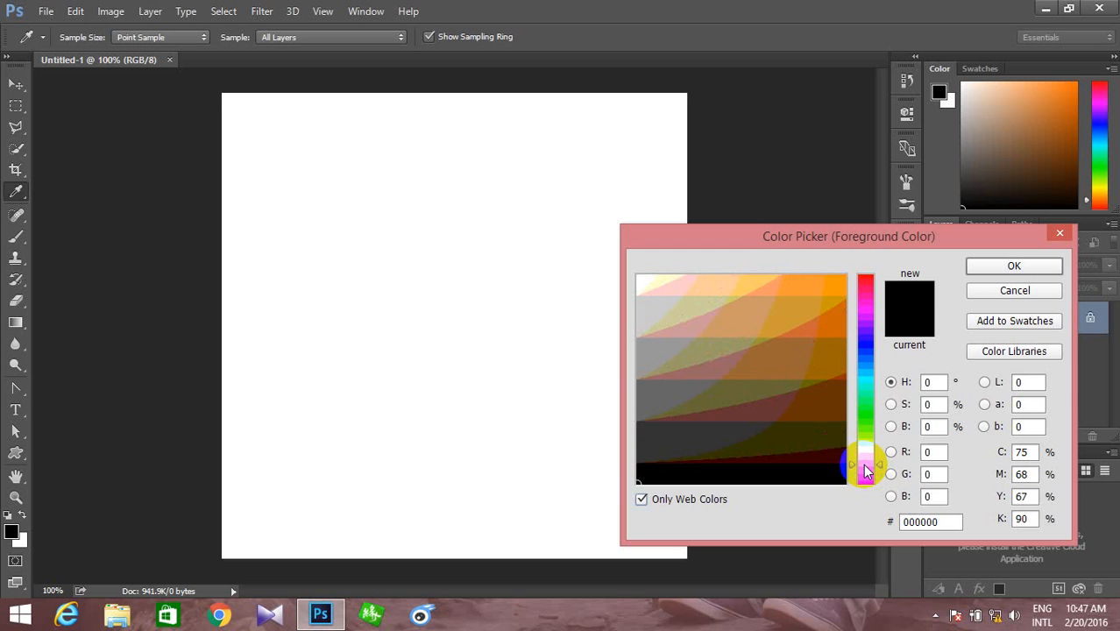
pyautogui.click(804, 279)
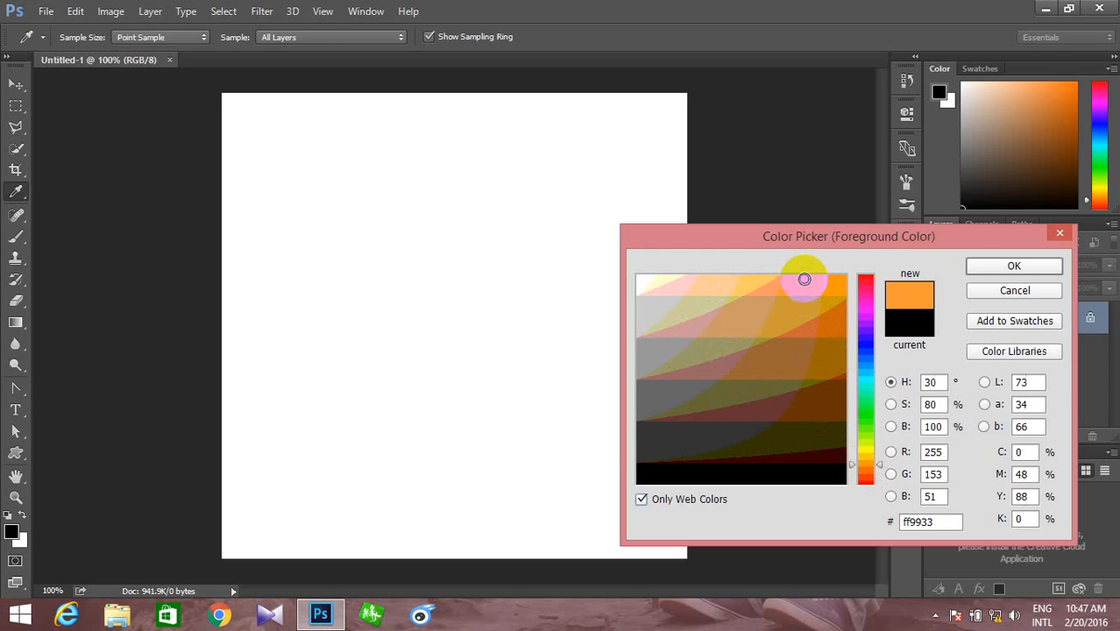
pyautogui.click(972, 276)
pyautogui.press('m')
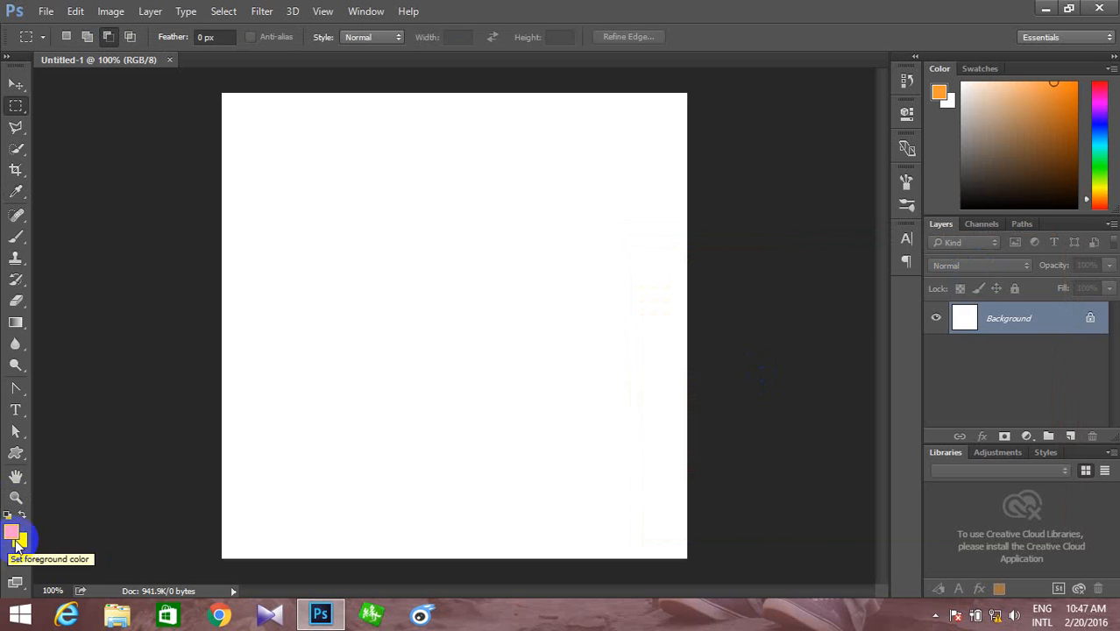
# - Set the background color to the dark orange-brown 993300
pyautogui.click(14, 538)
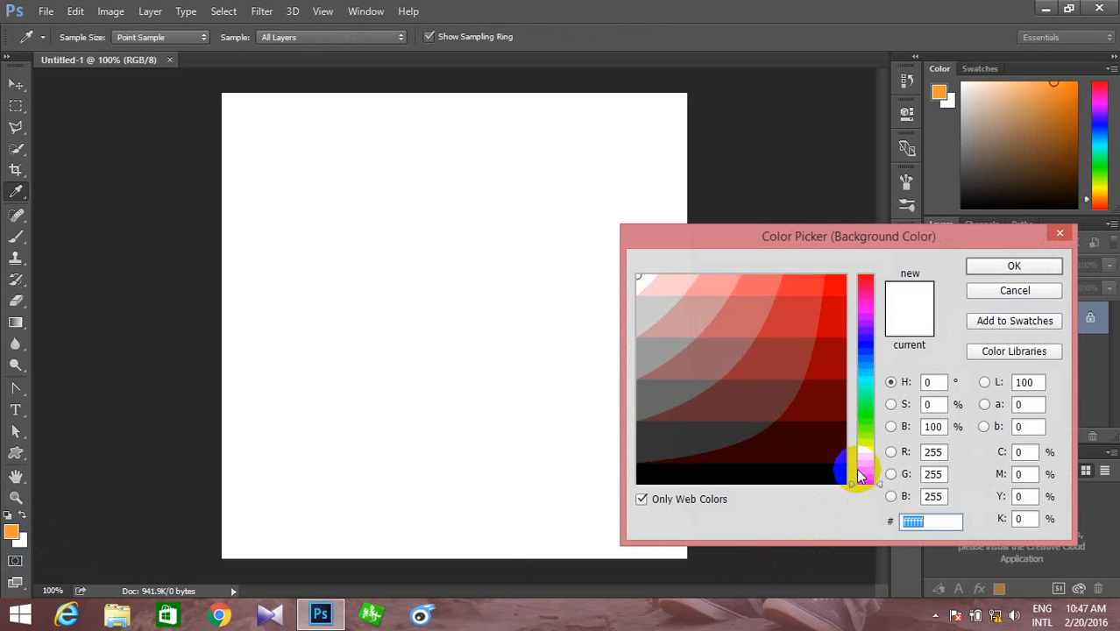
pyautogui.moveTo(865, 476); pyautogui.dragTo(866, 450)
pyautogui.click(835, 353)
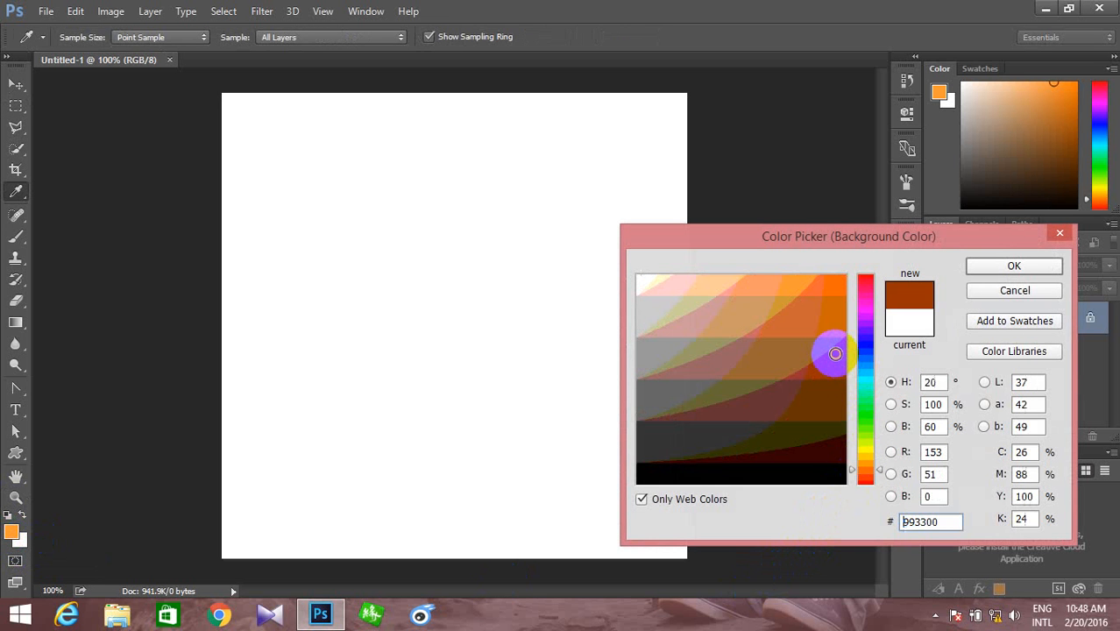
pyautogui.click(1008, 267)
pyautogui.press('m')
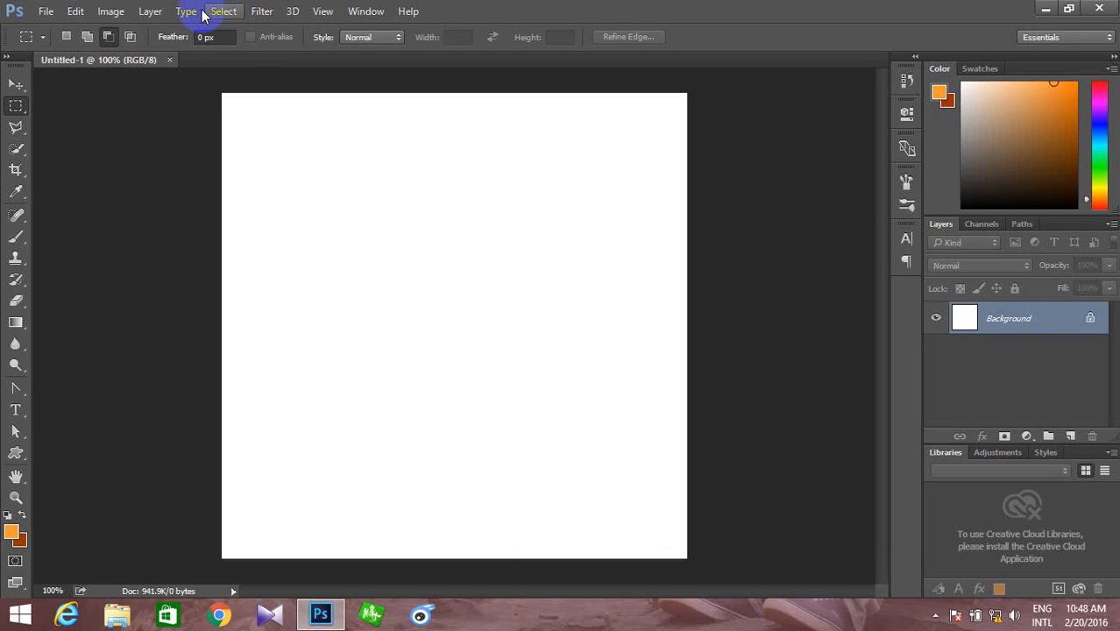
# - Render the Clouds filter on the Background layer using the two orange tones
pyautogui.click(259, 11)
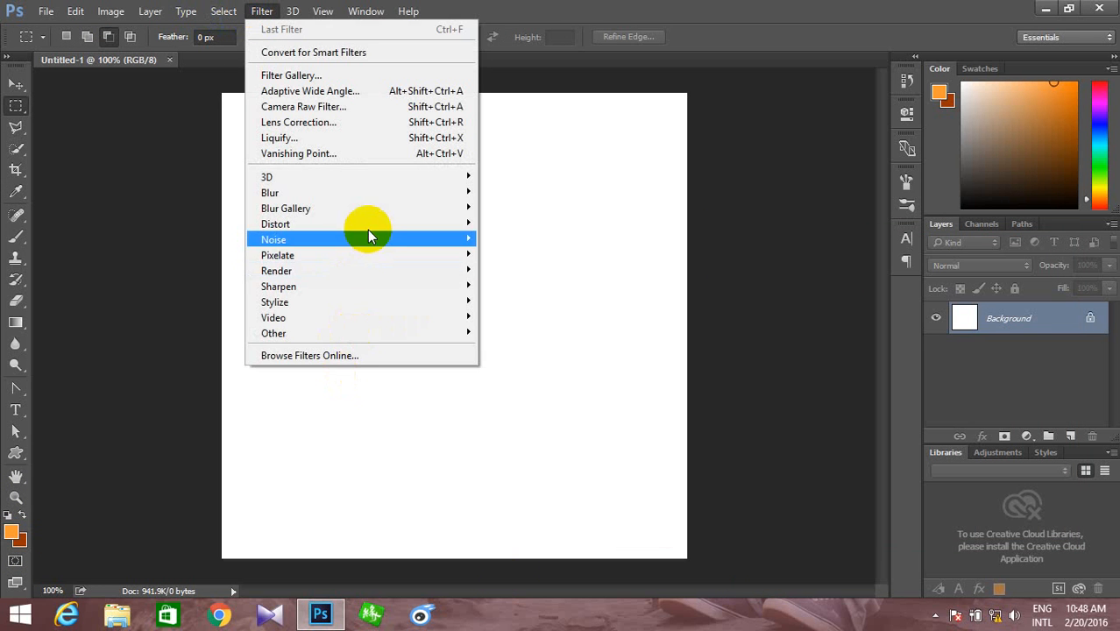
pyautogui.moveTo(391, 270)
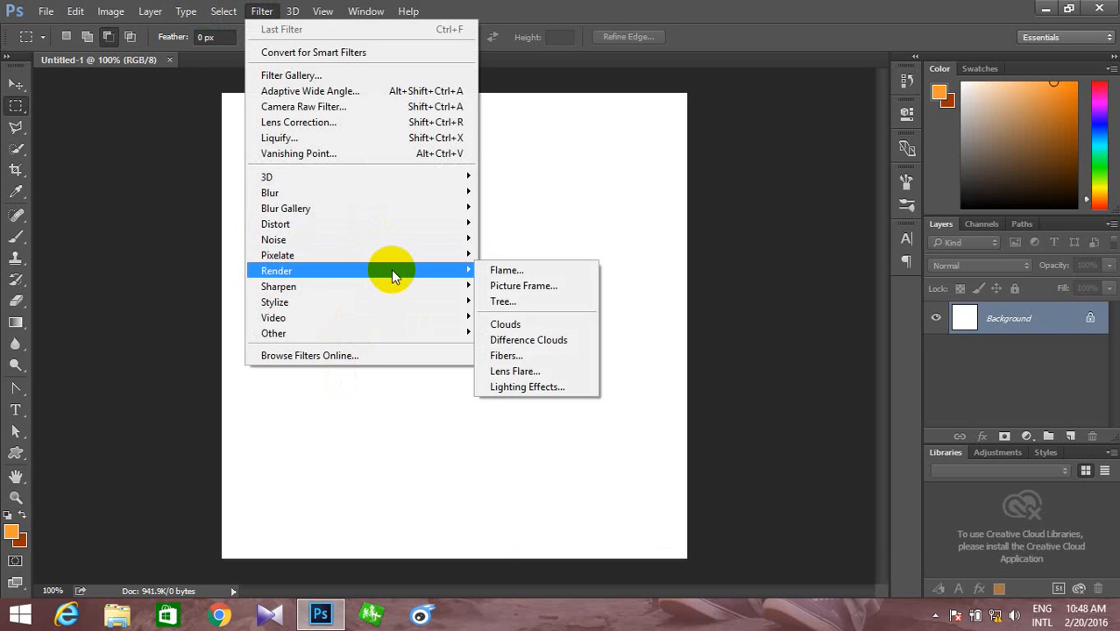
pyautogui.click(561, 324)
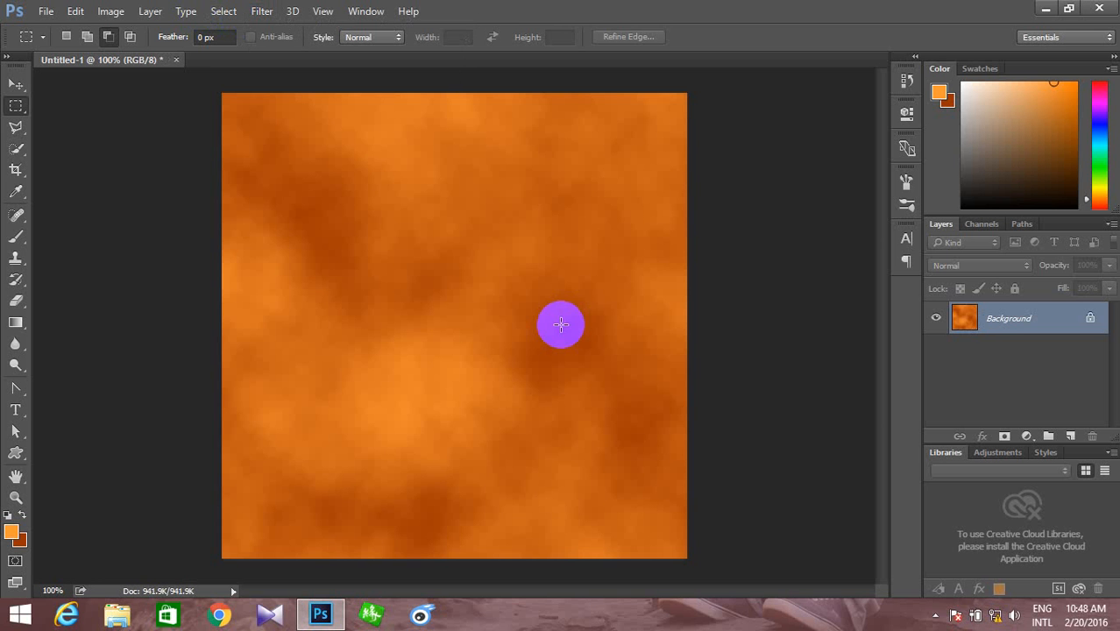
# - Apply the Shear distortion with the curve's midpoint at the grid's right edge and both endpoints at its left edge
pyautogui.click(261, 10)
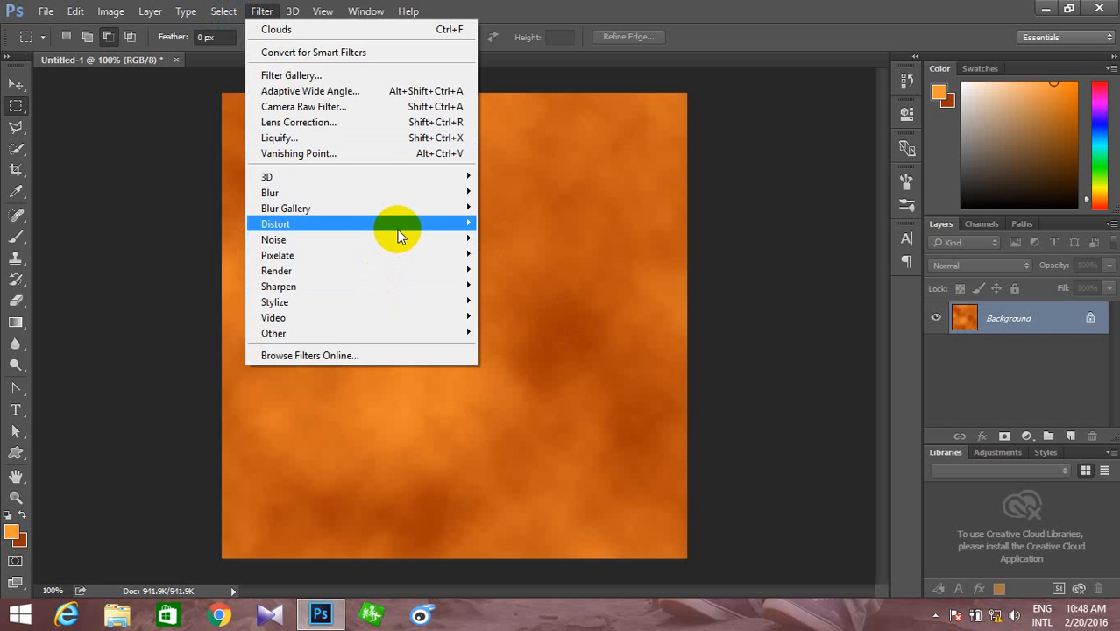
pyautogui.moveTo(399, 234)
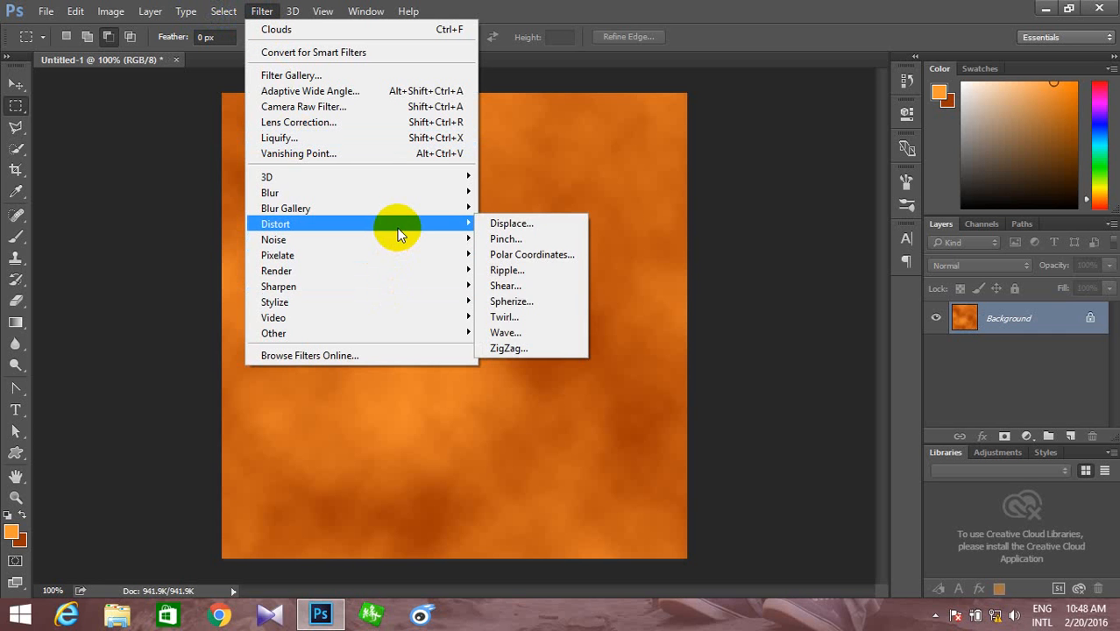
pyautogui.click(526, 287)
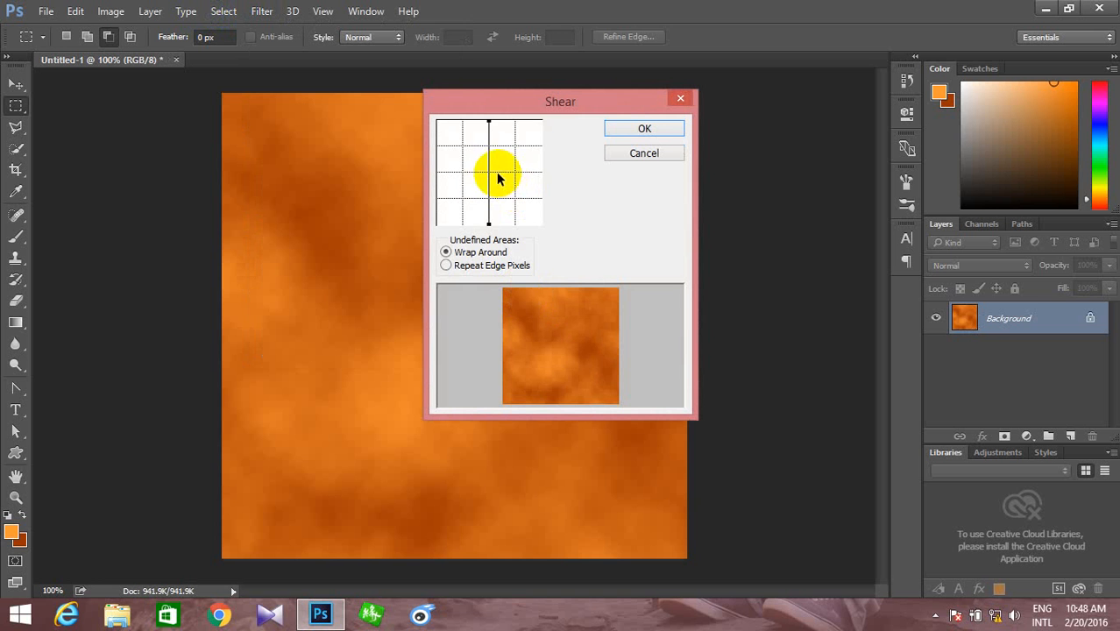
pyautogui.moveTo(488, 174); pyautogui.dragTo(540, 177)
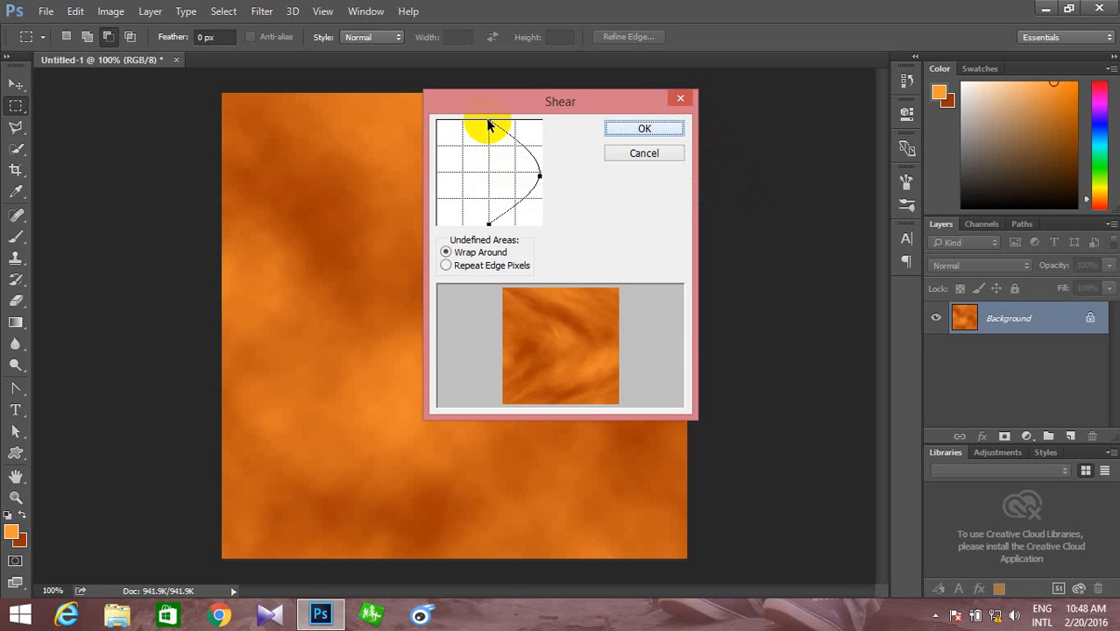
pyautogui.moveTo(488, 121); pyautogui.dragTo(408, 112)
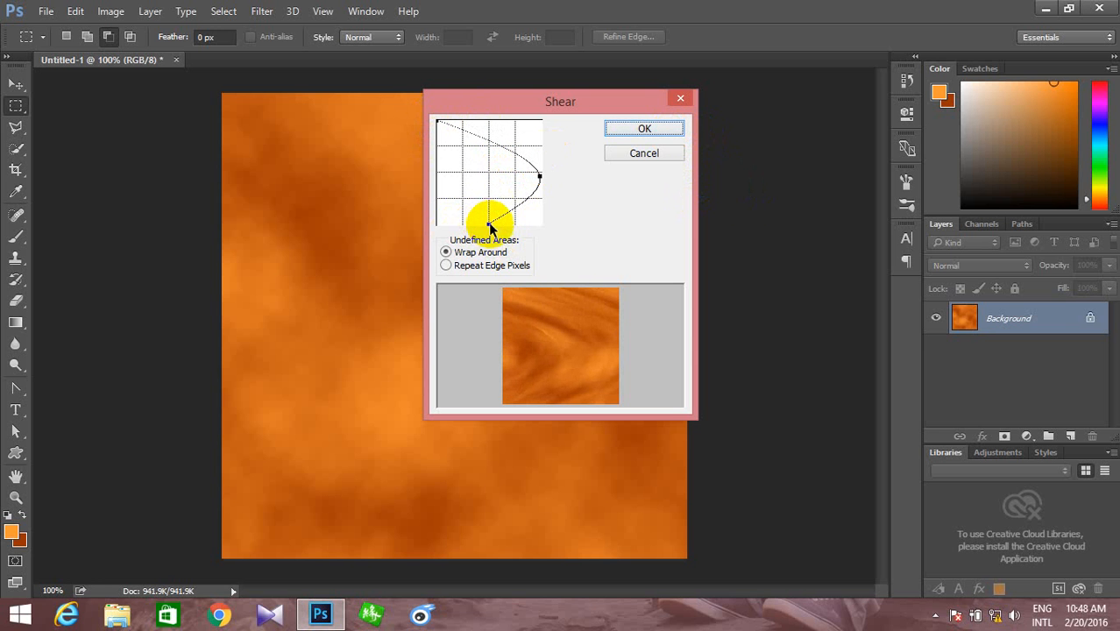
pyautogui.moveTo(489, 226); pyautogui.dragTo(438, 225)
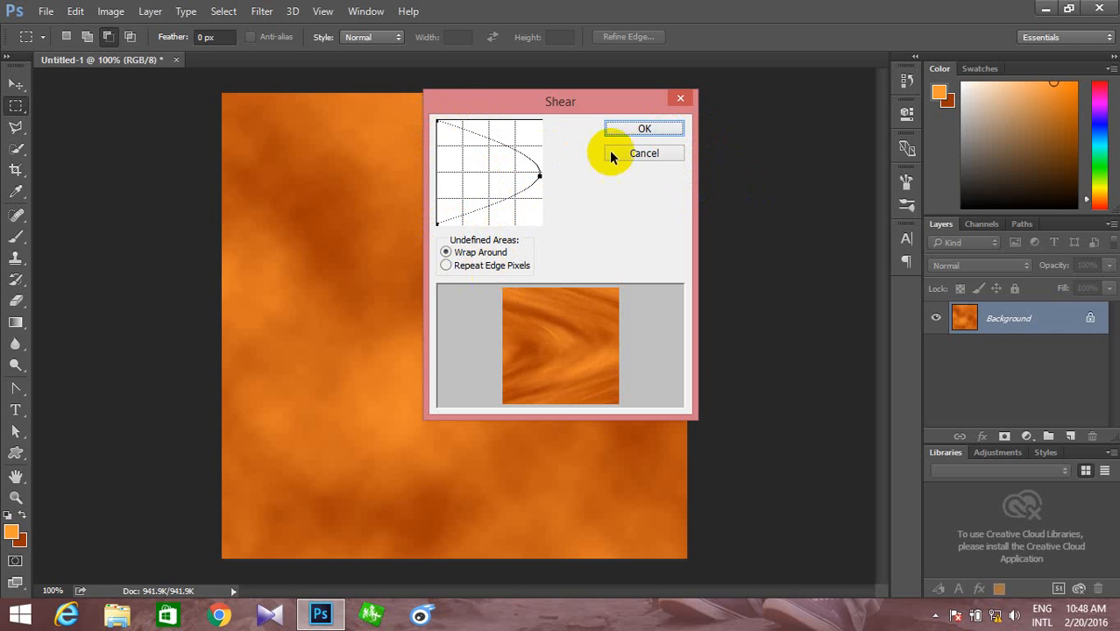
pyautogui.click(646, 129)
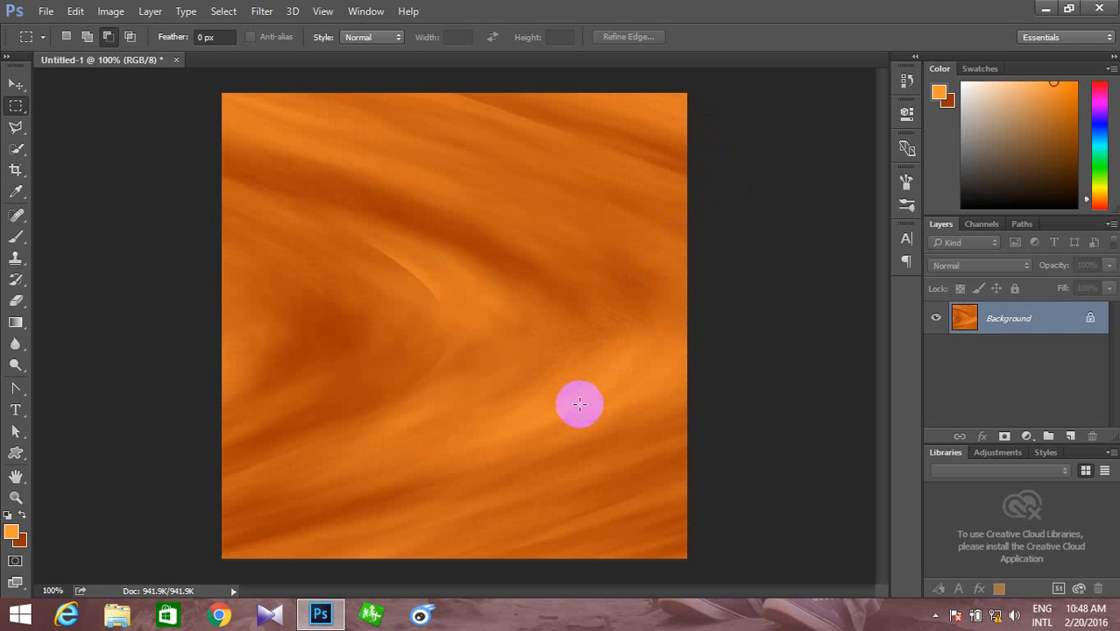
# - Reapply the same Shear filter two more times to stretch the clouds into wood grain
pyautogui.click(262, 12)
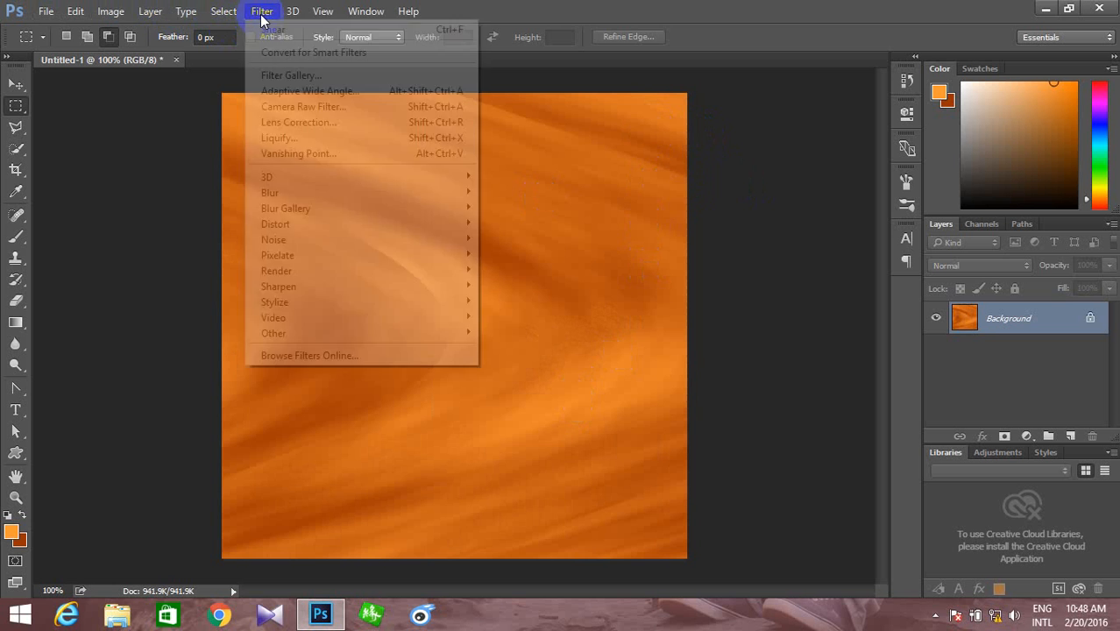
pyautogui.click(273, 29)
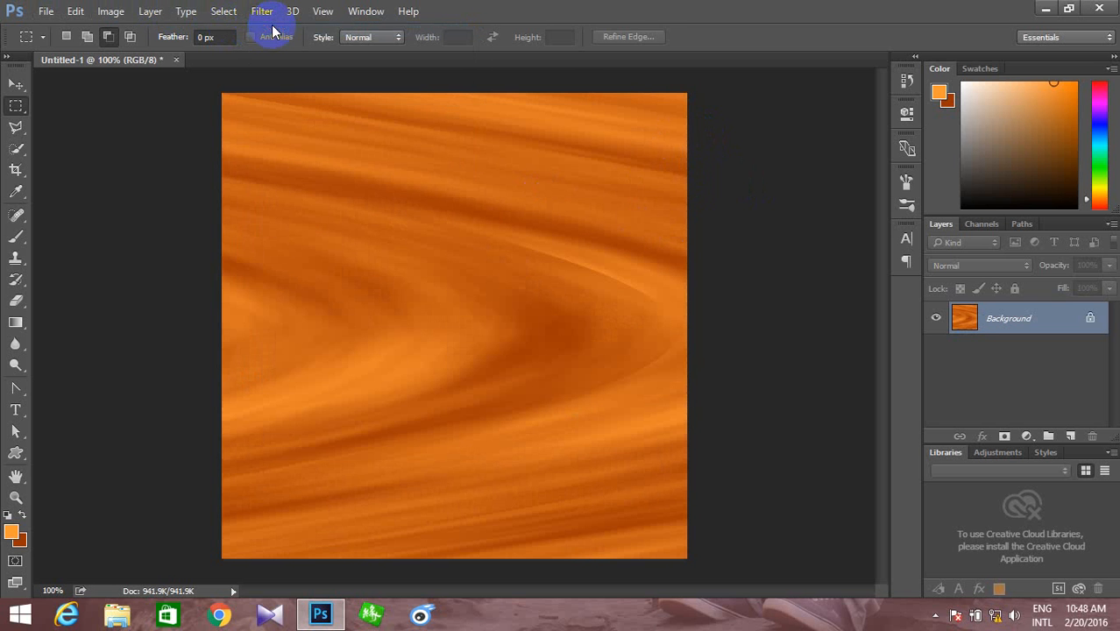
pyautogui.hotkey('ctrl', 's')
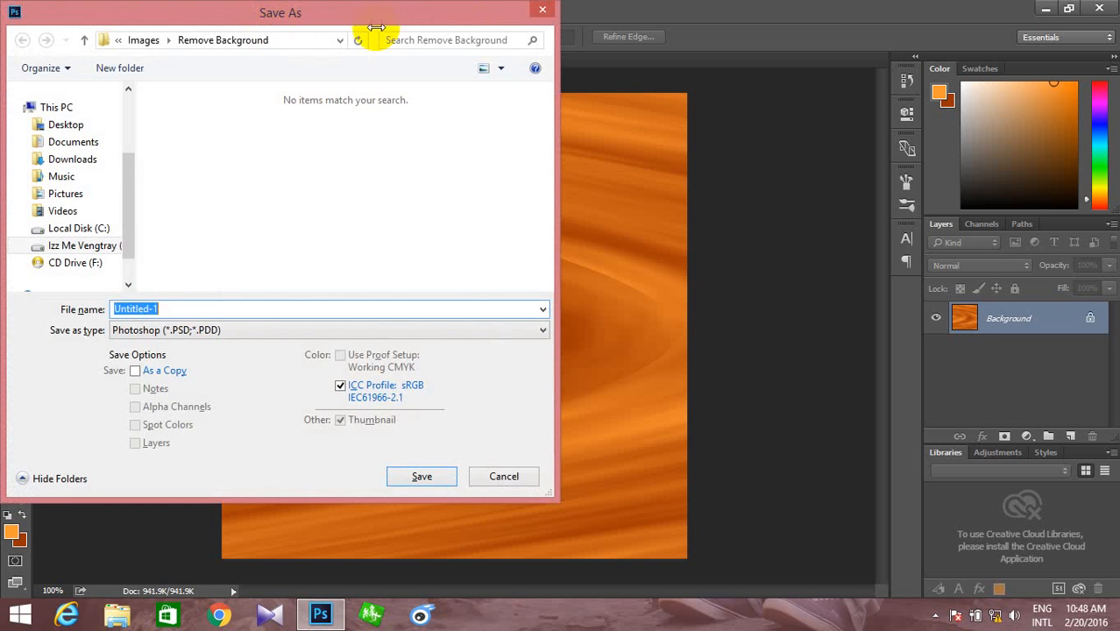
pyautogui.click(539, 12)
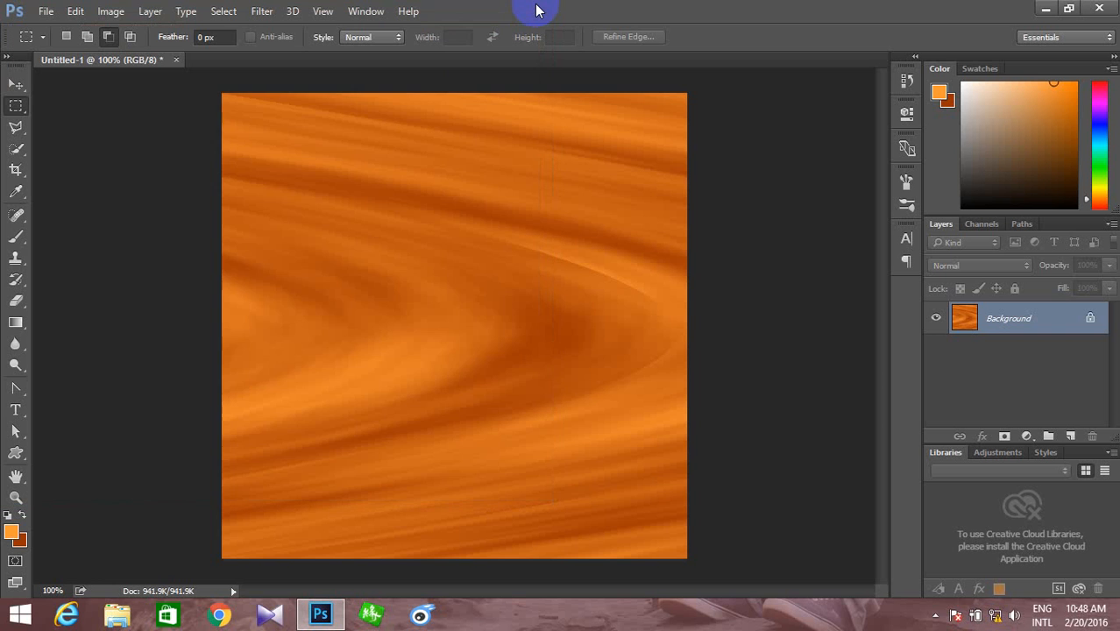
pyautogui.click(629, 164)
pyautogui.hotkey('ctrl', 'f')
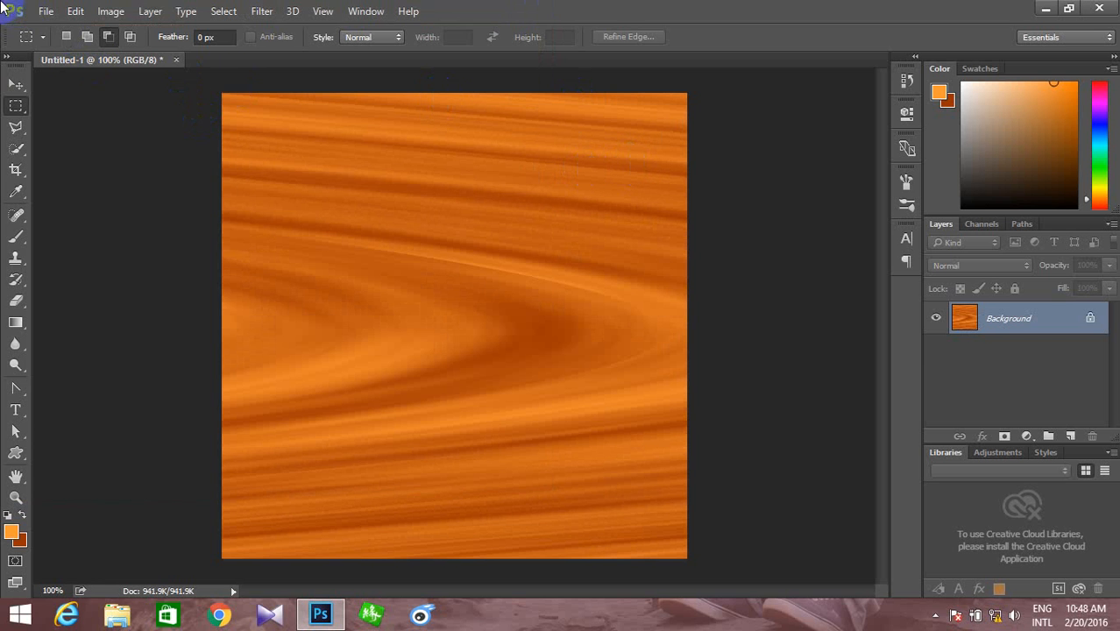
# - Set up a new document 20 by 20 centimeters at 72 pixels/inch in RGB Color mode with a white background
pyautogui.click(42, 11)
pyautogui.click(44, 25)
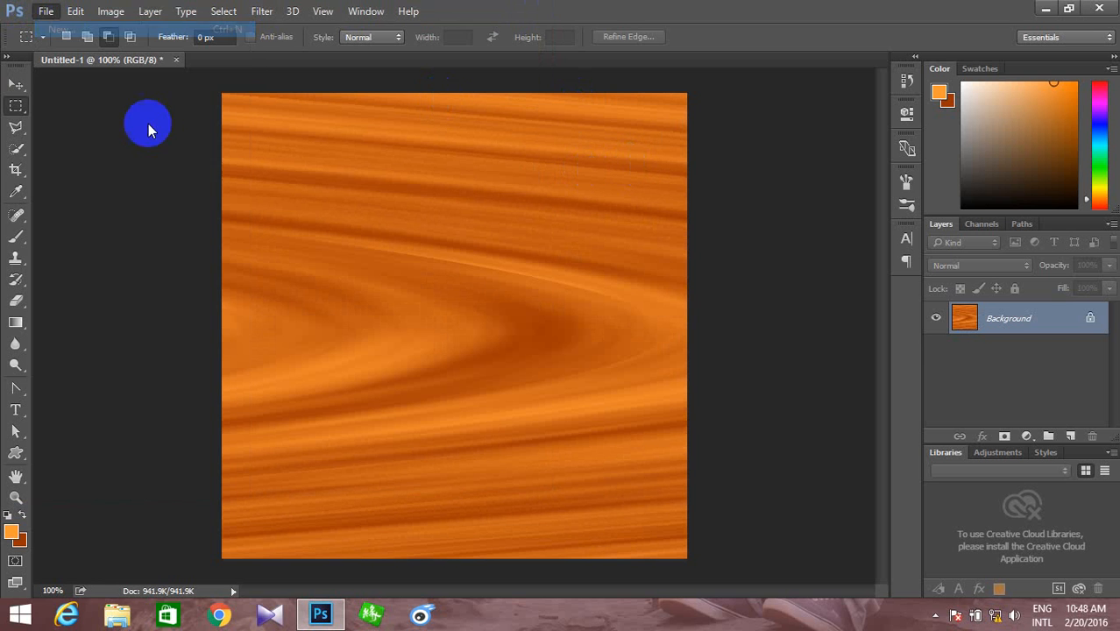
pyautogui.click(610, 198)
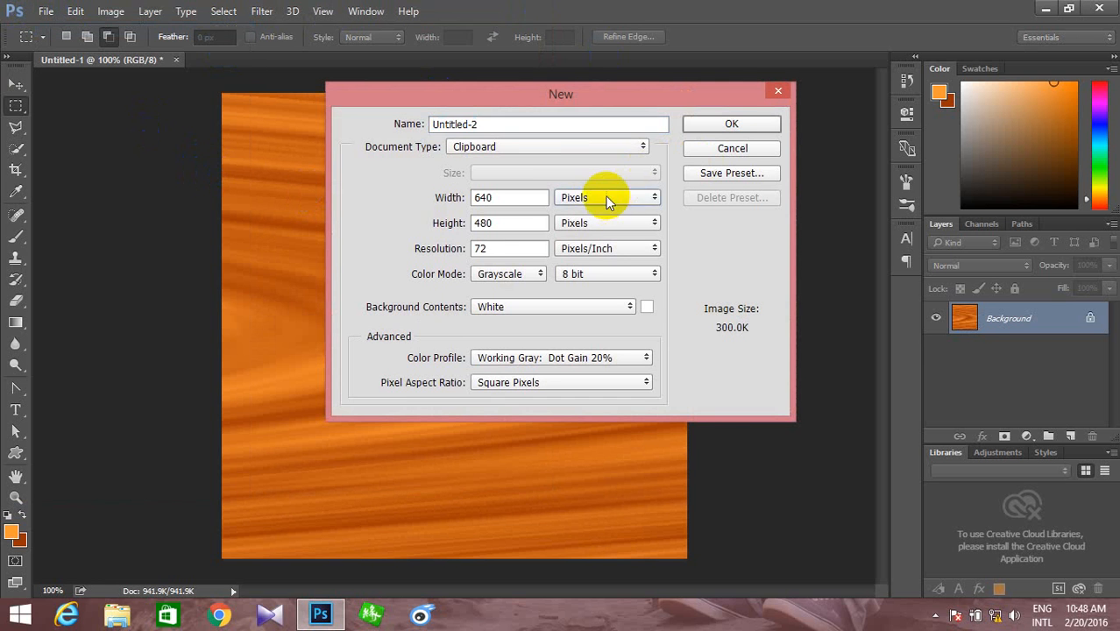
pyautogui.click(596, 237)
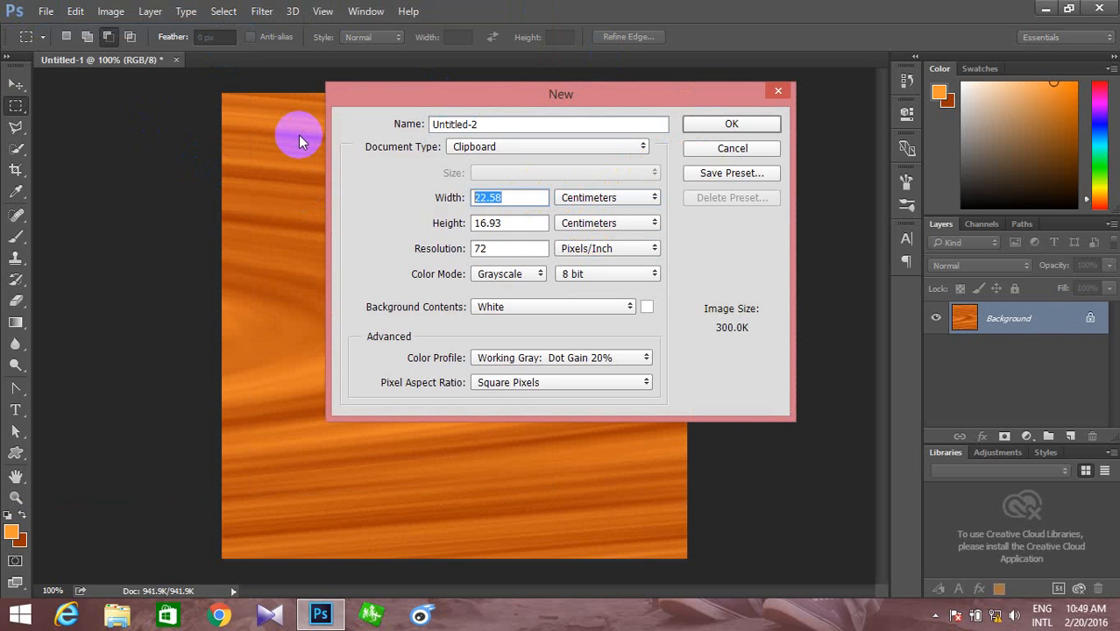
pyautogui.write('20')
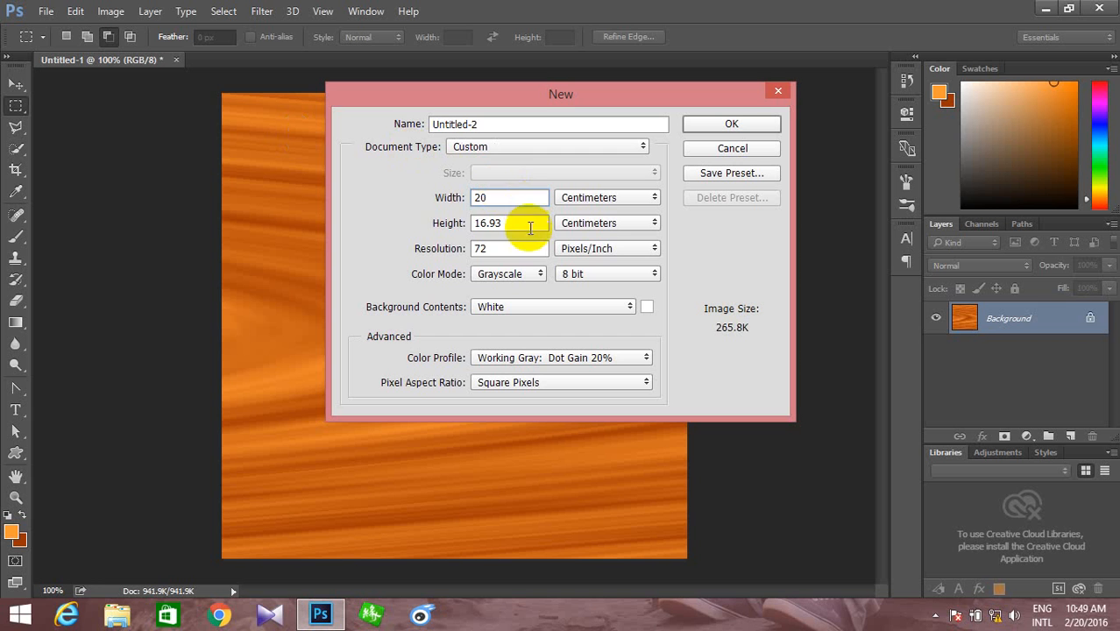
pyautogui.press('Tab')
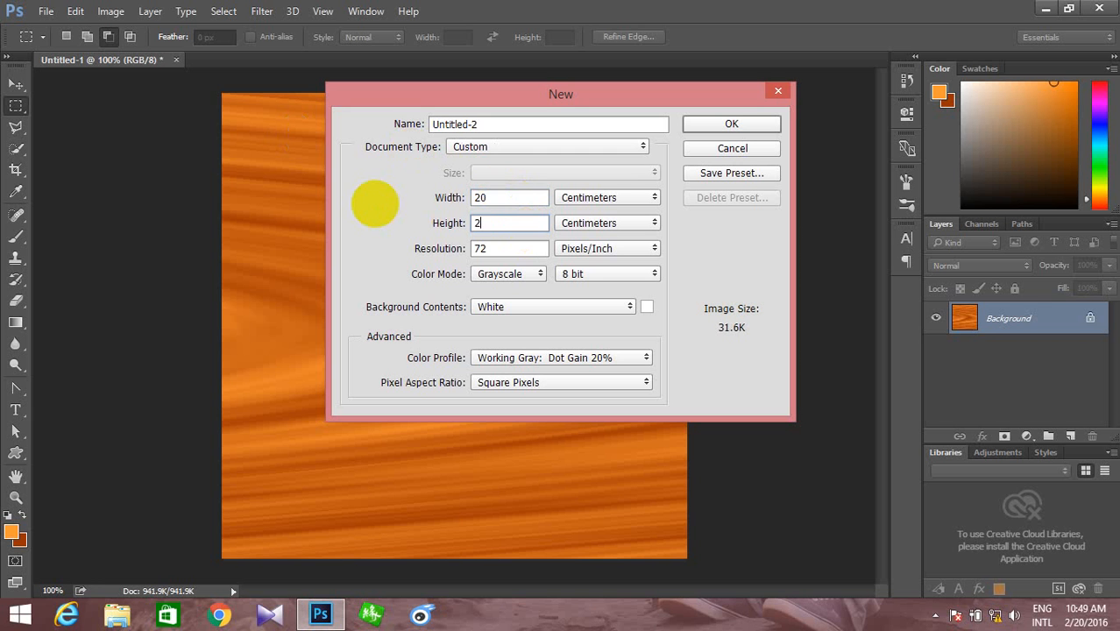
pyautogui.click(532, 275)
pyautogui.click(530, 312)
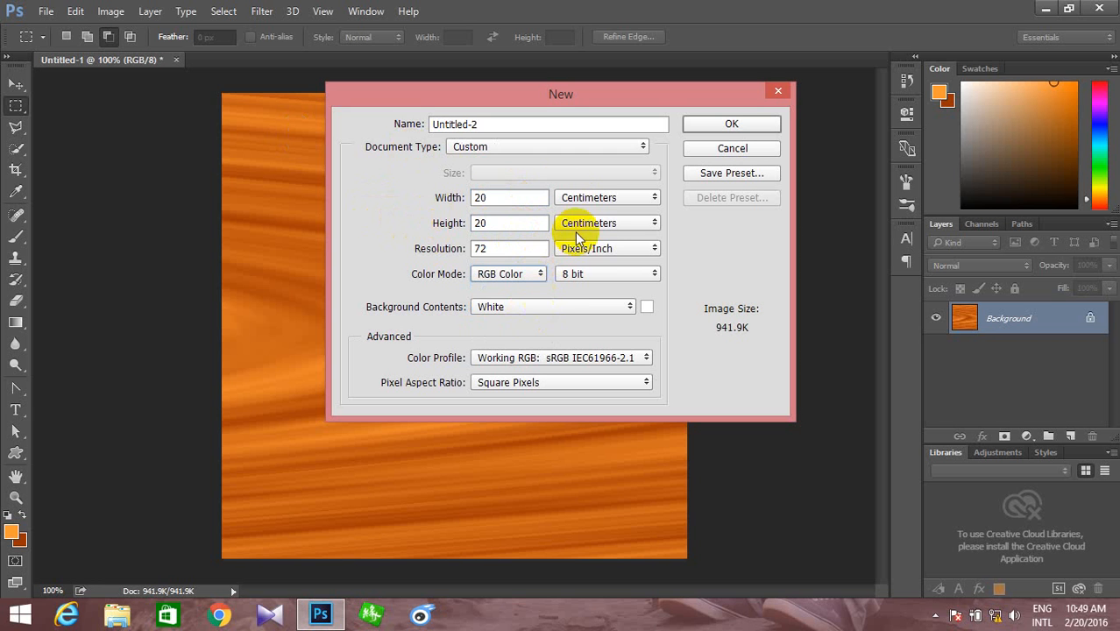
# - Save the document settings as the preset "20 cm X 20 cm" and create the document
pyautogui.click(768, 176)
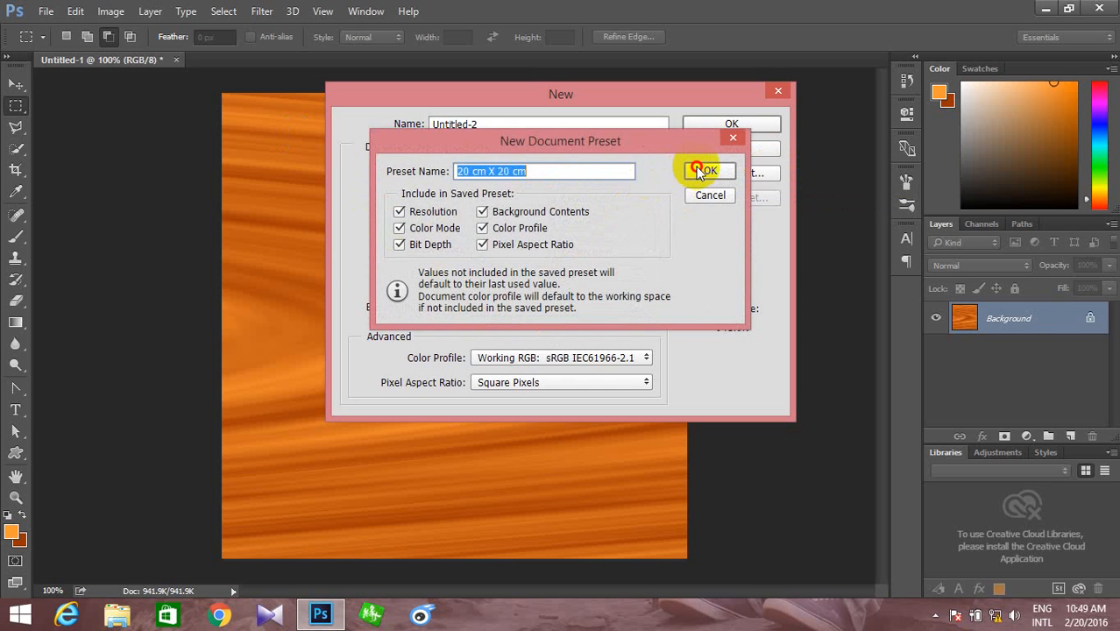
pyautogui.click(698, 171)
pyautogui.click(727, 121)
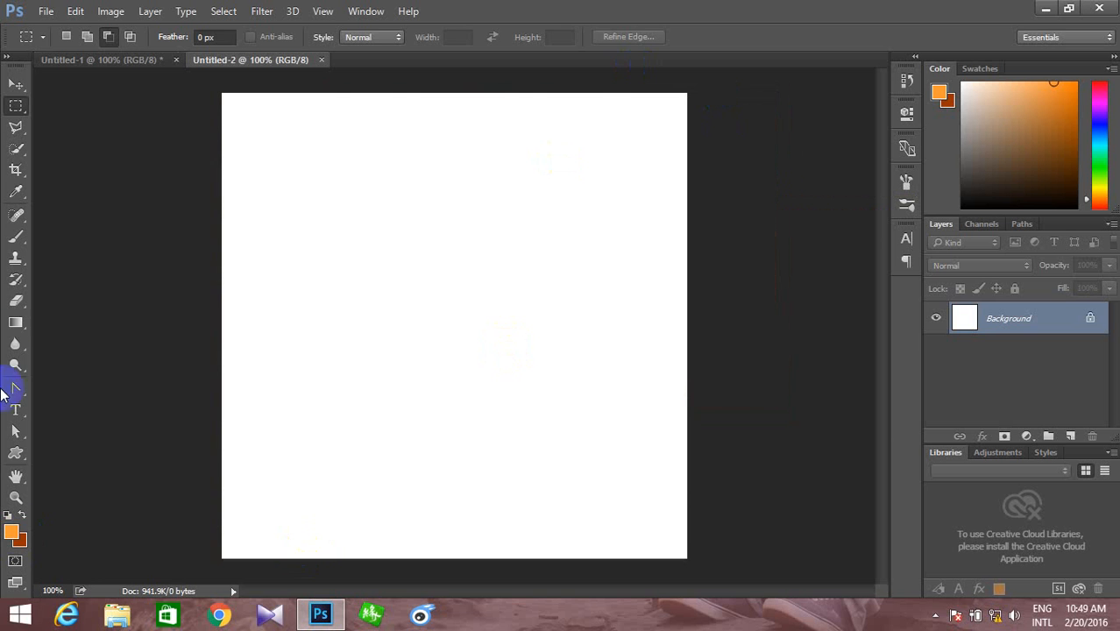
# - Fill the Background layer with a linear foreground-to-background gradient running downward from light orange to dark orange-brown
pyautogui.click(15, 322)
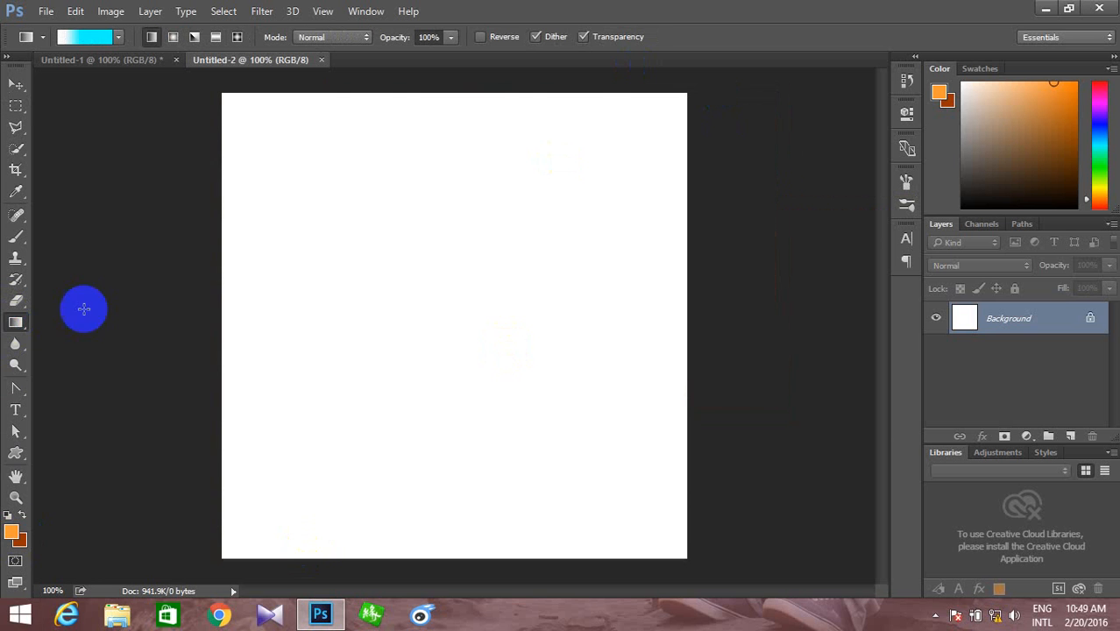
pyautogui.click(122, 37)
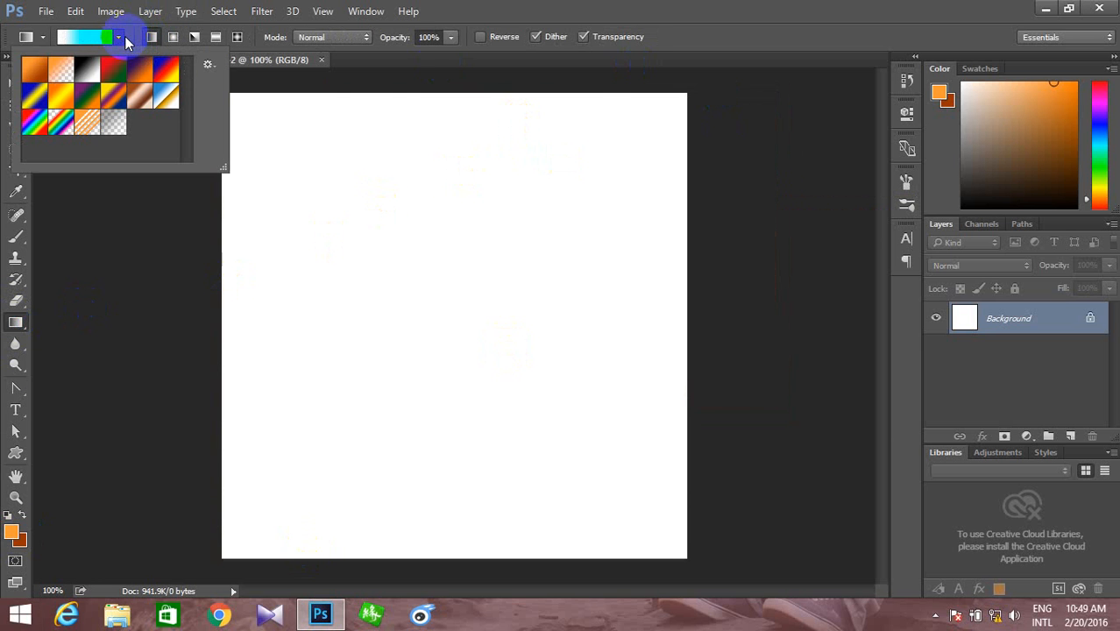
pyautogui.click(33, 78)
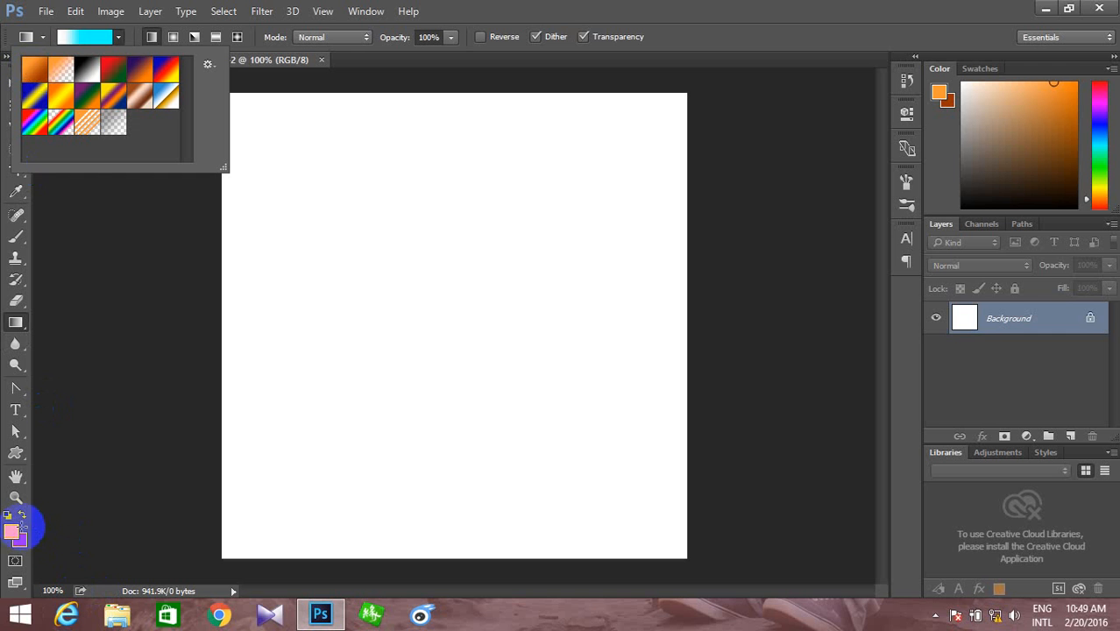
pyautogui.click(34, 70)
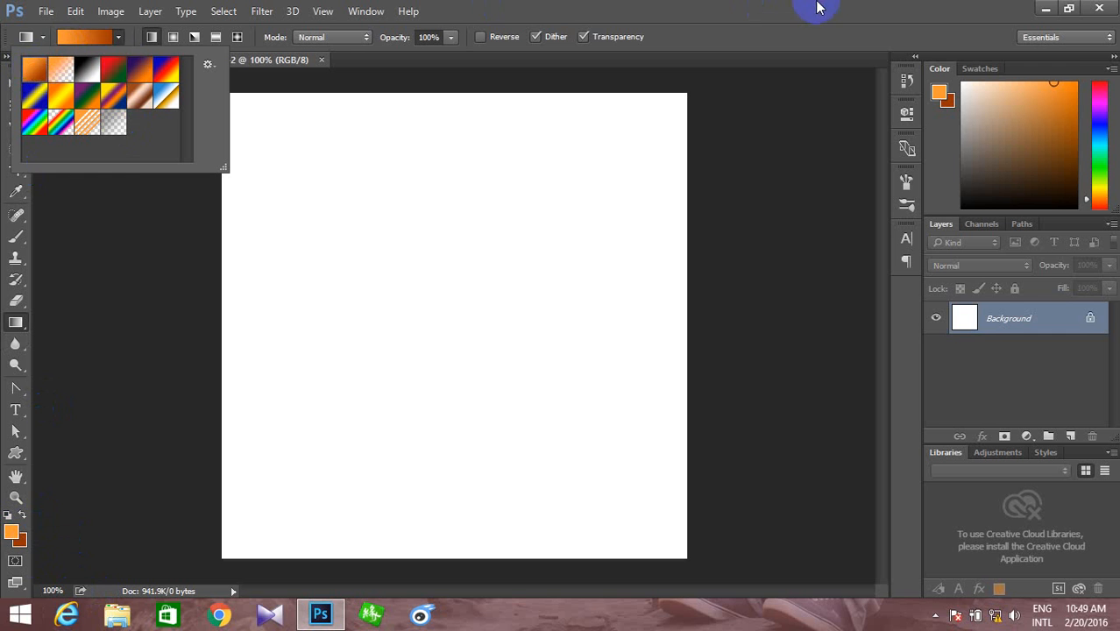
pyautogui.click(243, 82)
pyautogui.click(153, 37)
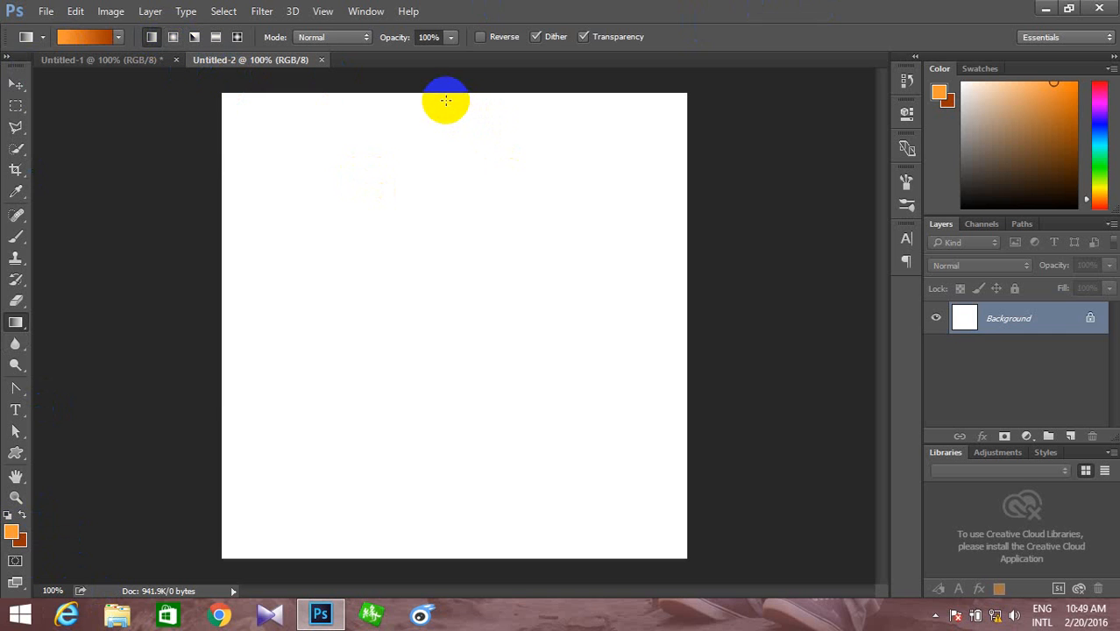
pyautogui.moveTo(445, 100); pyautogui.dragTo(468, 115)
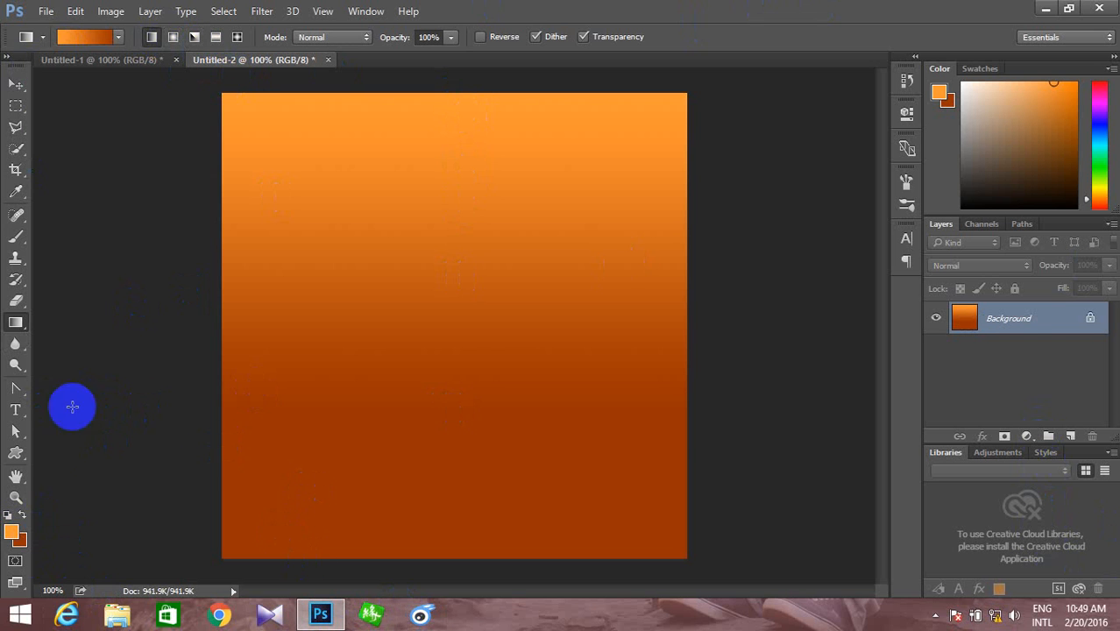
# - Draw a dark gray rectangle shape without stroke, about 95 px wide and spanning the full canvas height near the middle
pyautogui.click(19, 452)
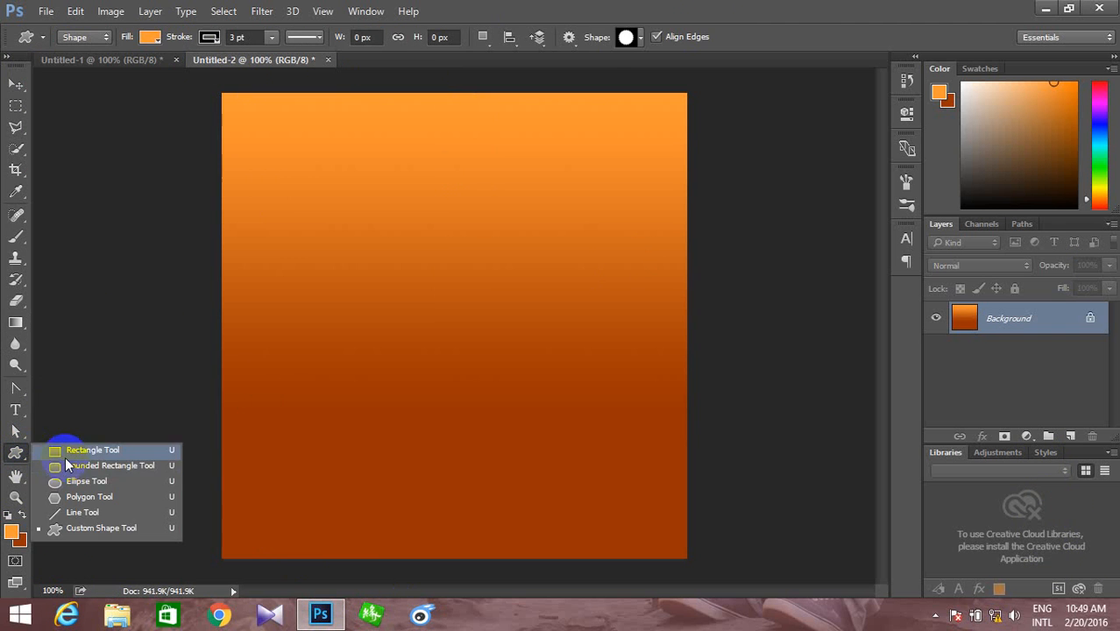
pyautogui.click(64, 453)
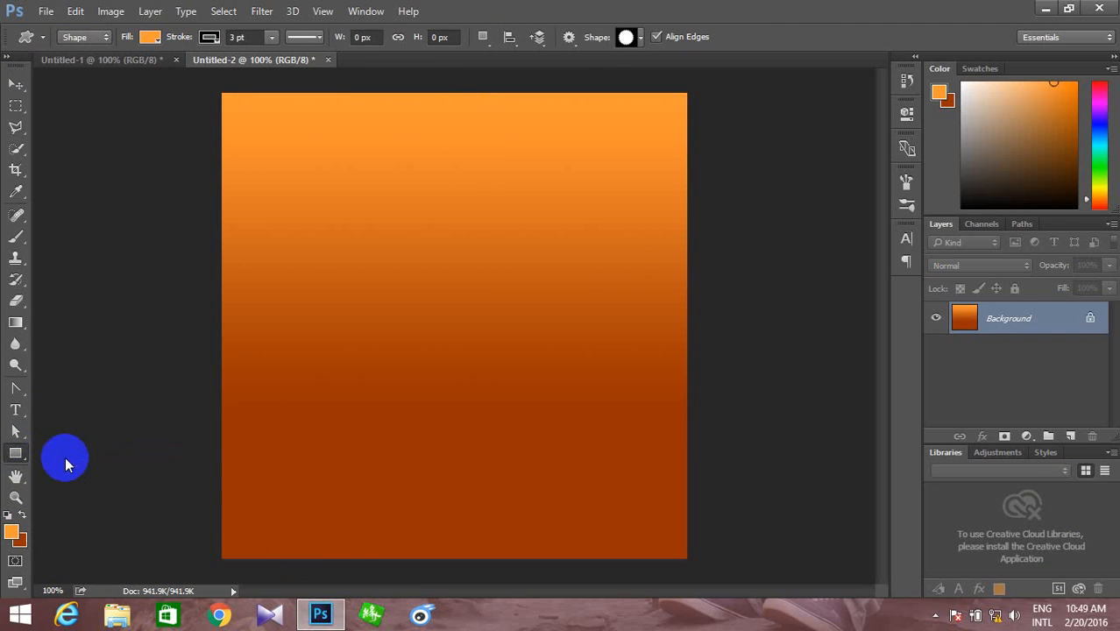
pyautogui.click(150, 38)
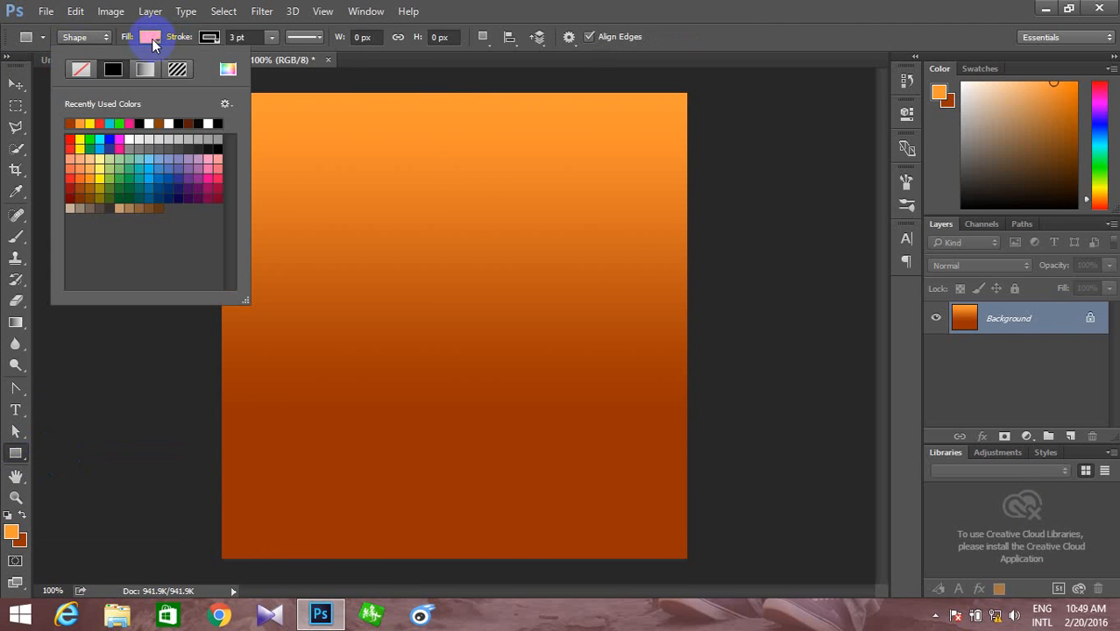
pyautogui.click(155, 154)
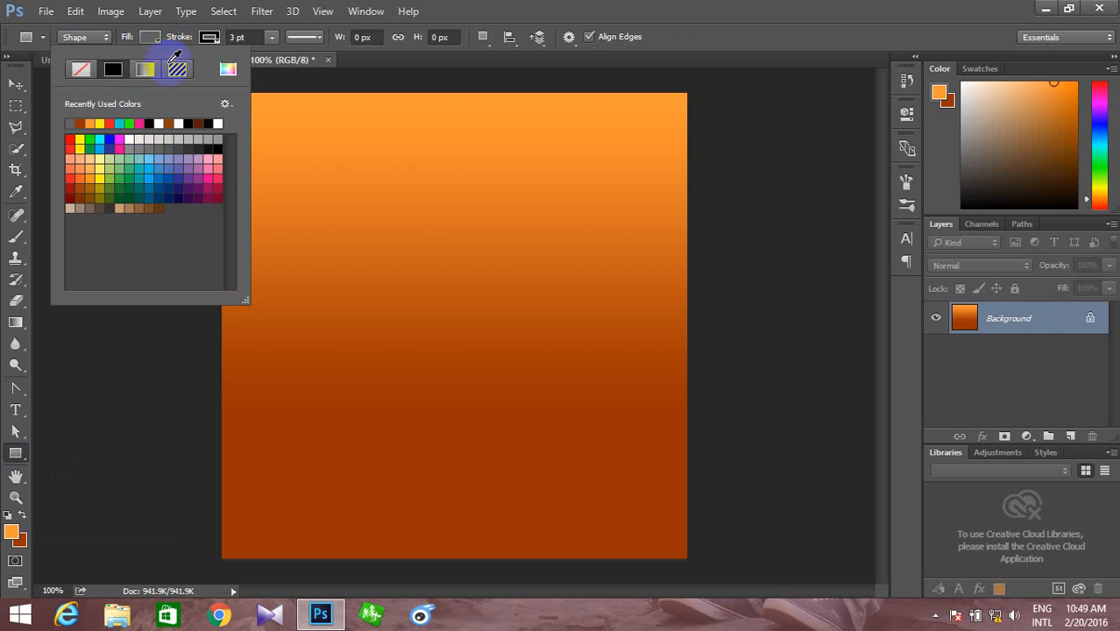
pyautogui.click(208, 37)
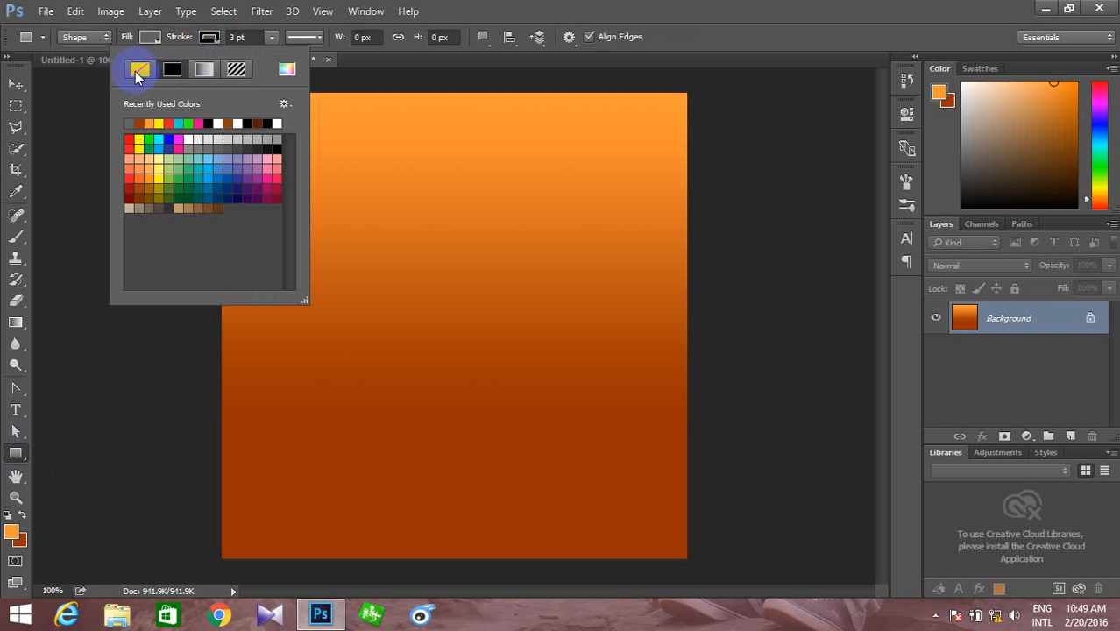
pyautogui.click(139, 70)
pyautogui.click(796, 17)
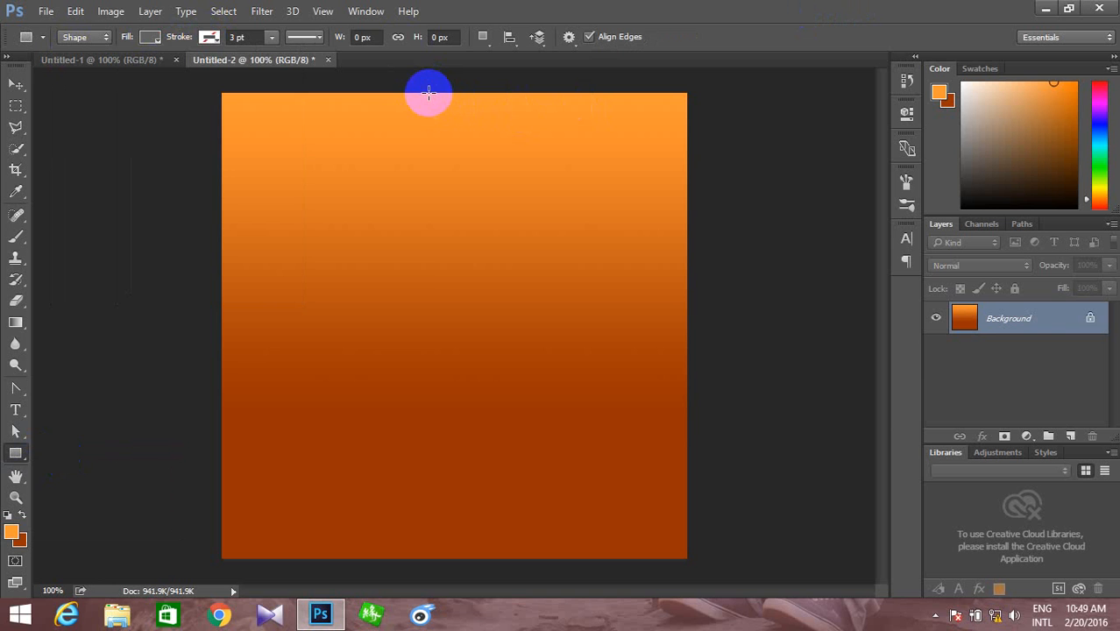
pyautogui.moveTo(429, 93); pyautogui.dragTo(505, 558)
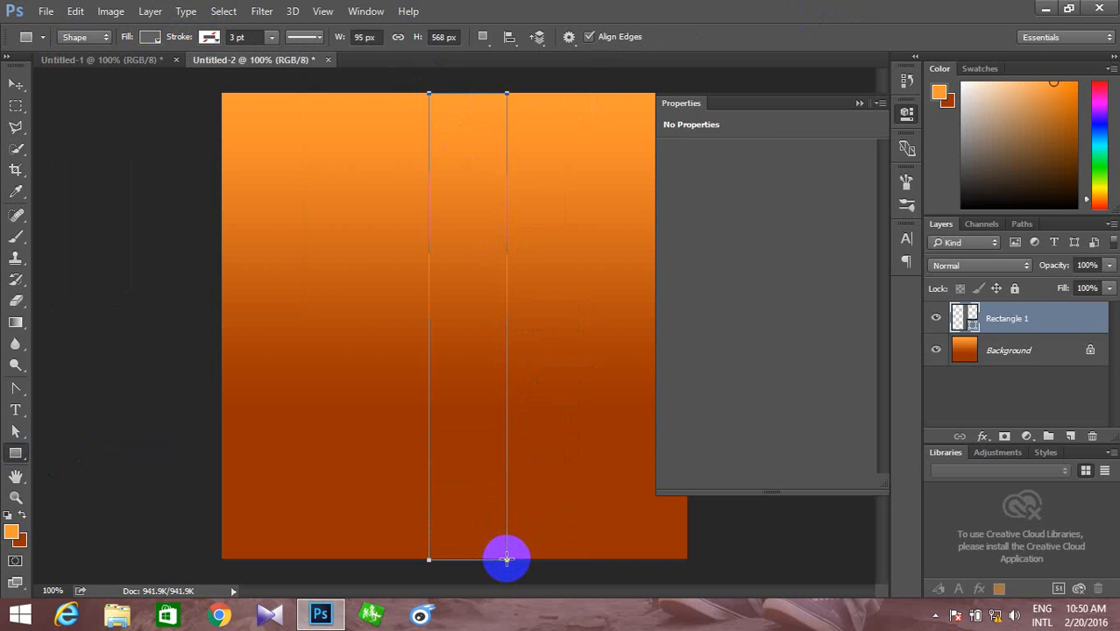
# - Set the rectangle layer's fill opacity to 0% in its Blending Options
pyautogui.click(16, 84)
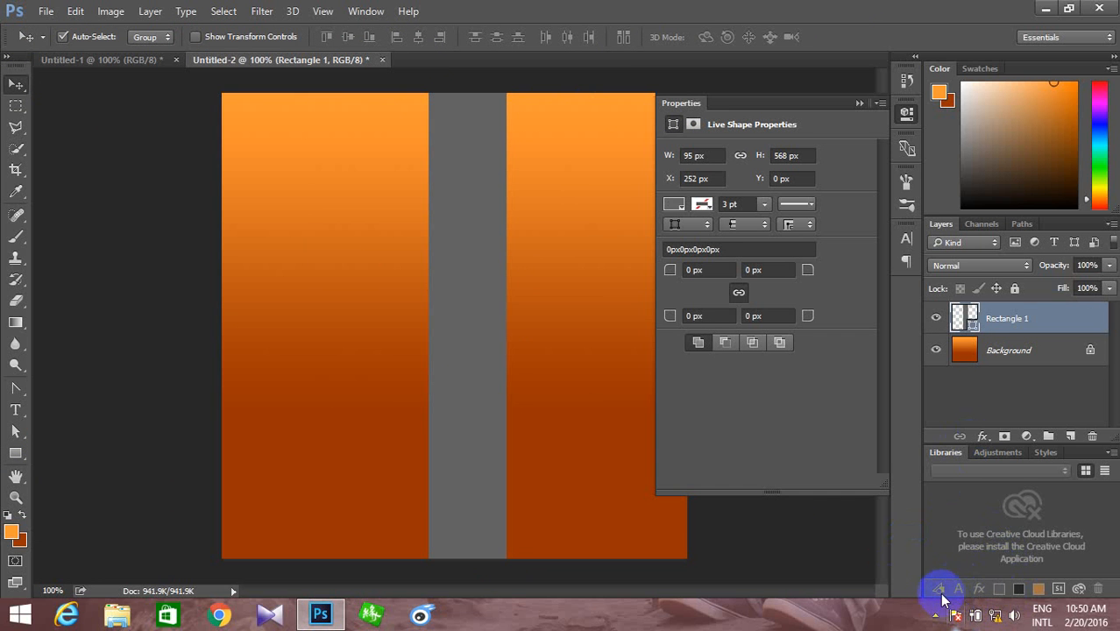
pyautogui.click(975, 590)
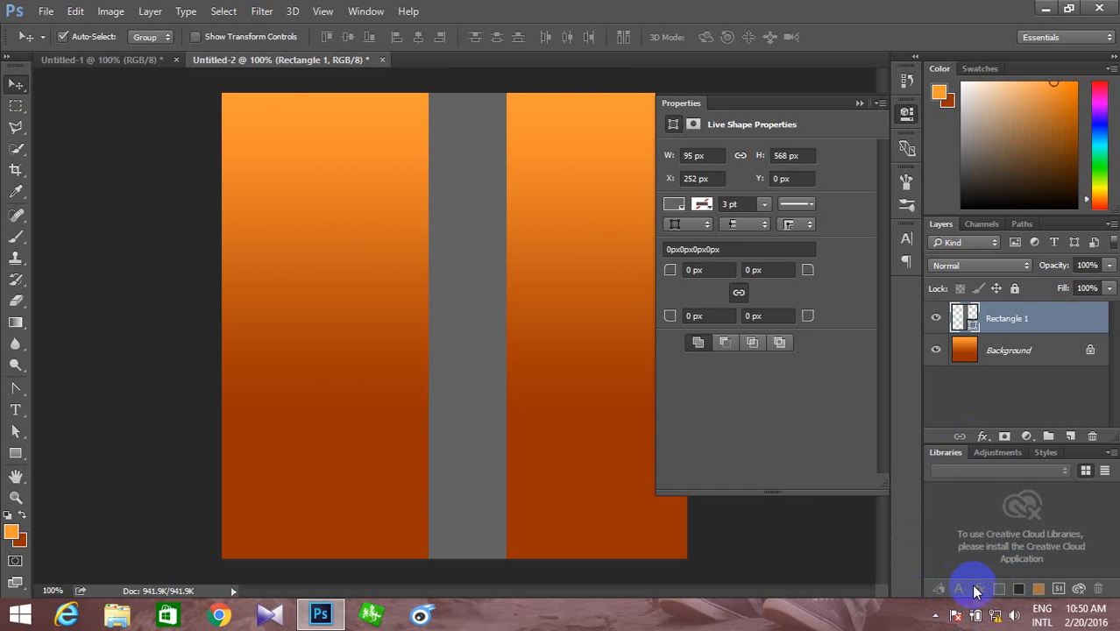
pyautogui.click(981, 438)
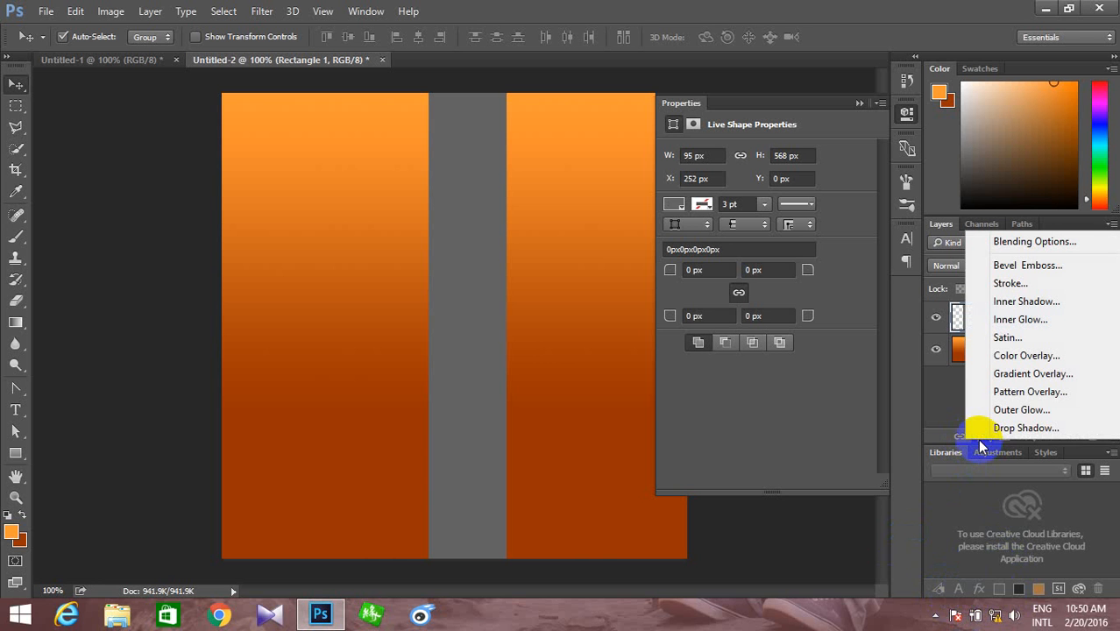
pyautogui.click(1029, 245)
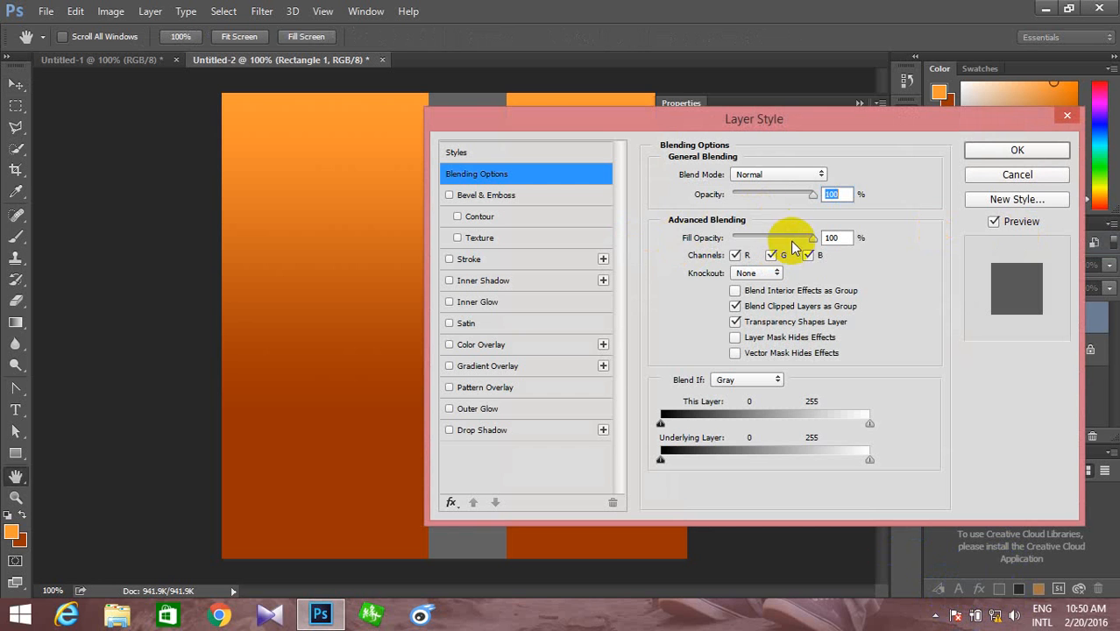
pyautogui.moveTo(810, 238); pyautogui.dragTo(732, 237)
pyautogui.moveTo(740, 118); pyautogui.dragTo(749, 412)
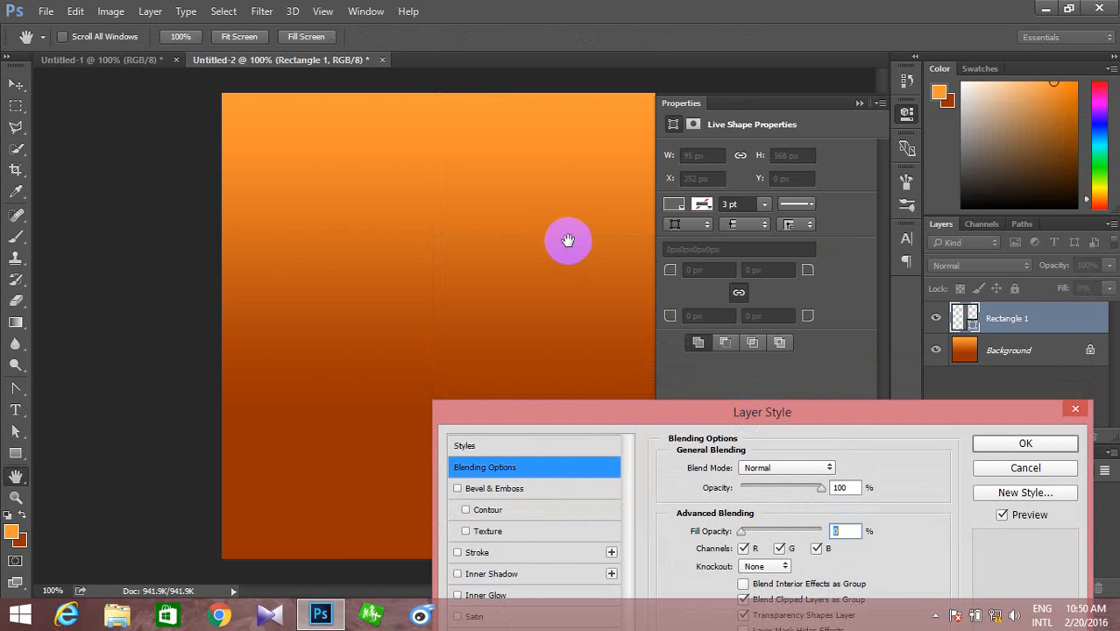
pyautogui.moveTo(603, 409); pyautogui.dragTo(634, 385)
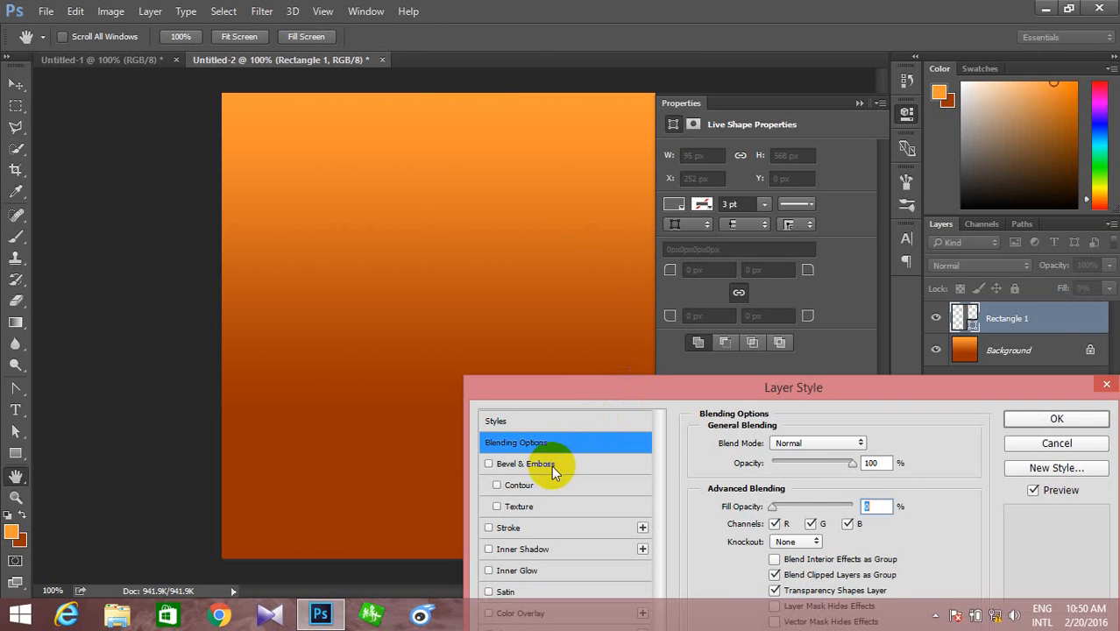
# - Add a Bevel & Emboss effect to the rectangle with a depth of 200% and a size of 7 px
pyautogui.click(550, 466)
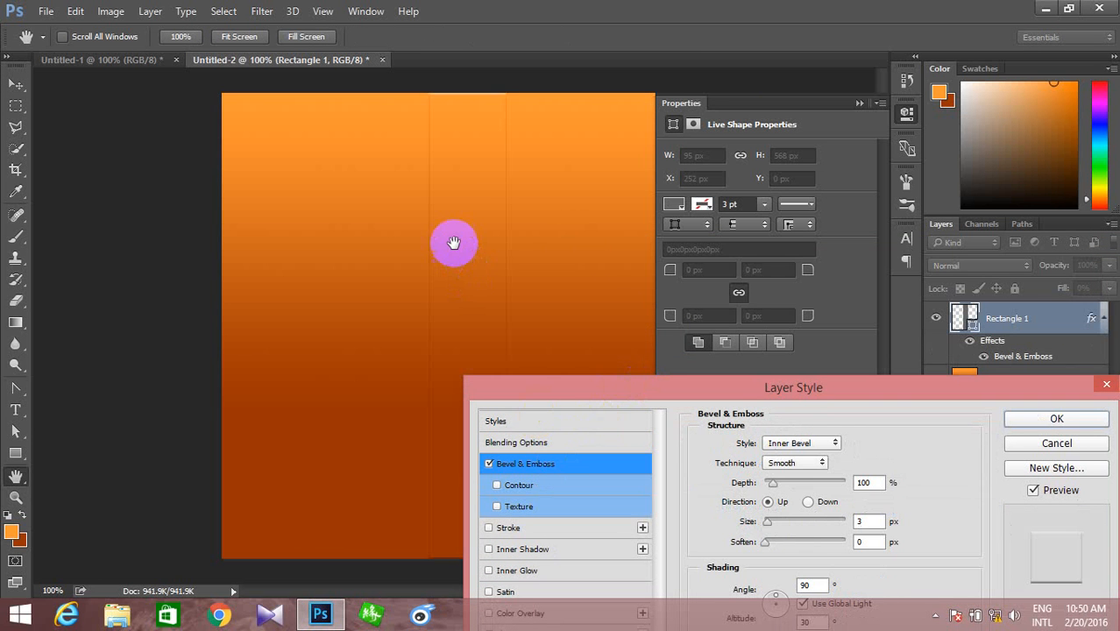
pyautogui.click(866, 483)
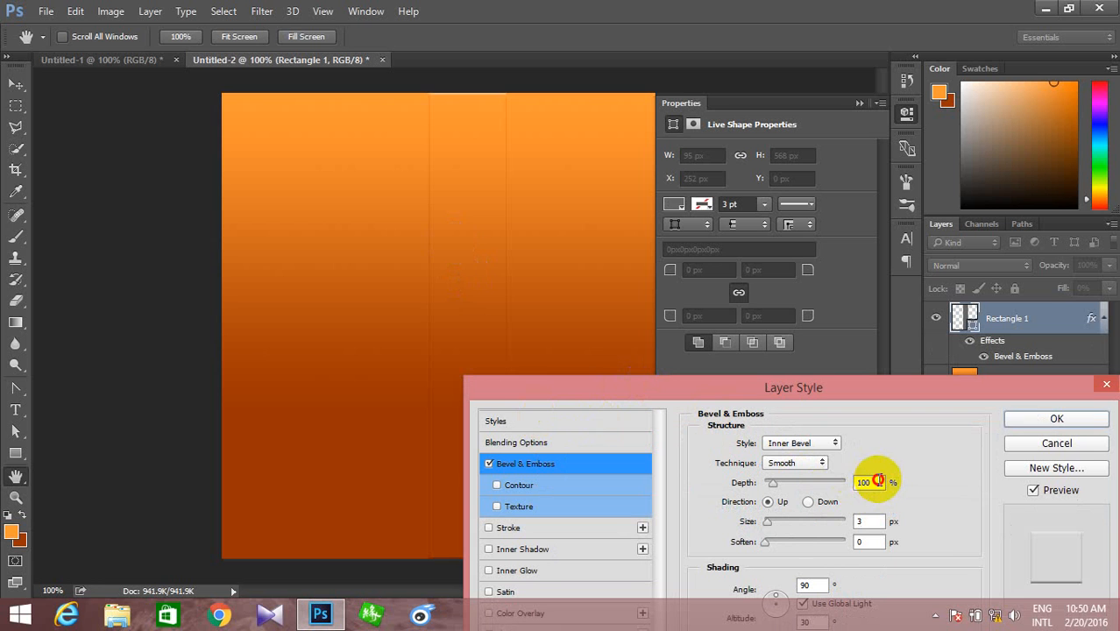
pyautogui.moveTo(877, 481); pyautogui.dragTo(848, 480)
pyautogui.write('0')
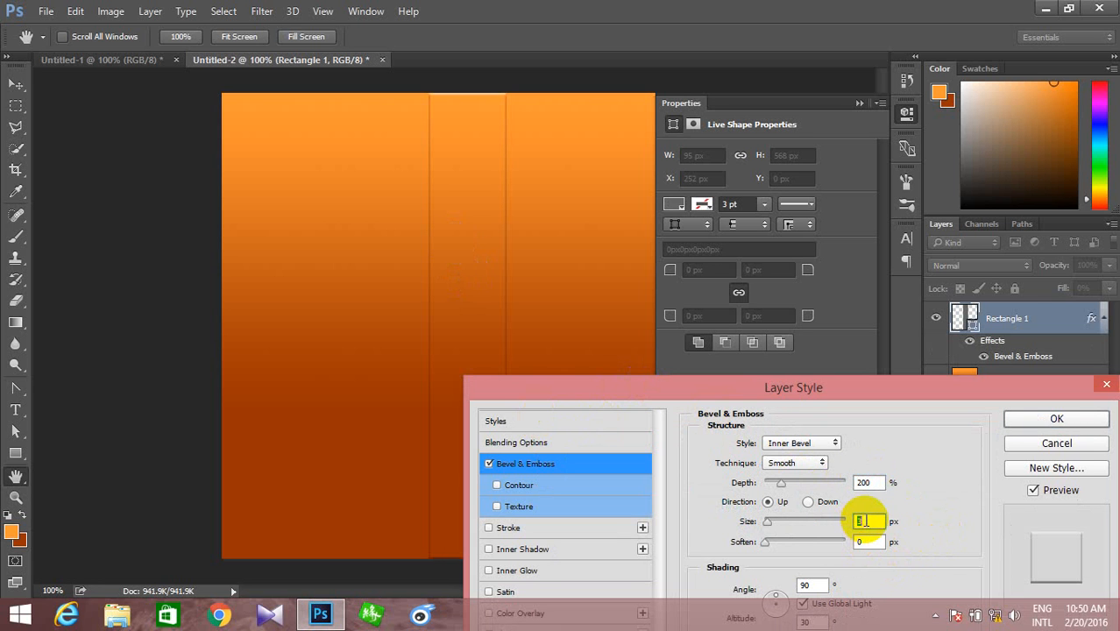
pyautogui.write('7')
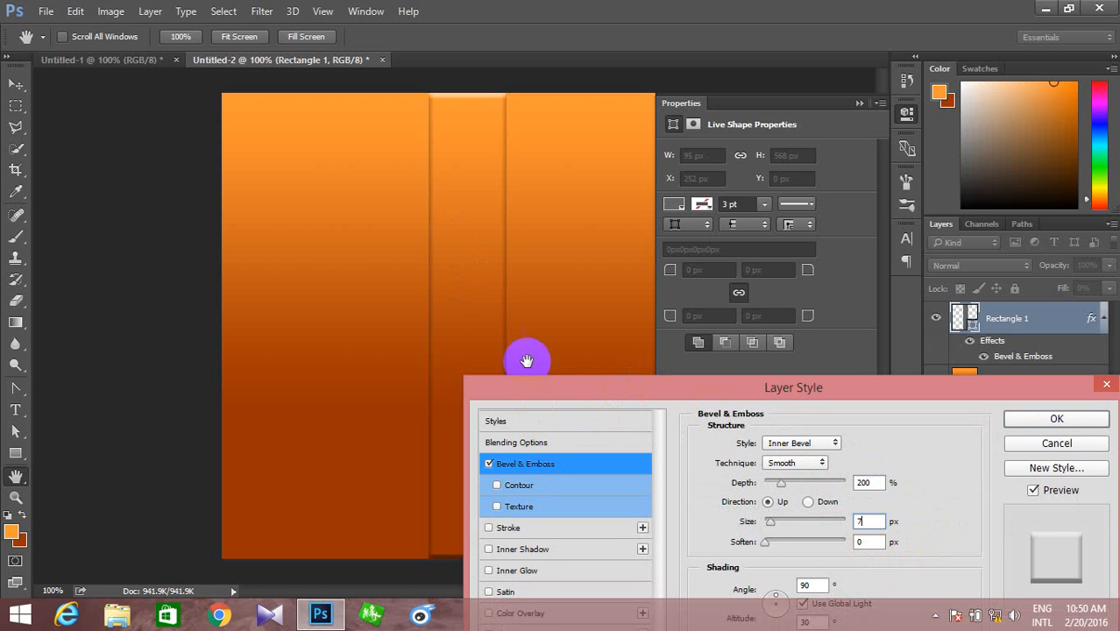
# - Set the Bevel & Emboss shading to an angle of 0° and an altitude of 60°
pyautogui.click(687, 421)
pyautogui.moveTo(774, 388); pyautogui.dragTo(843, 158)
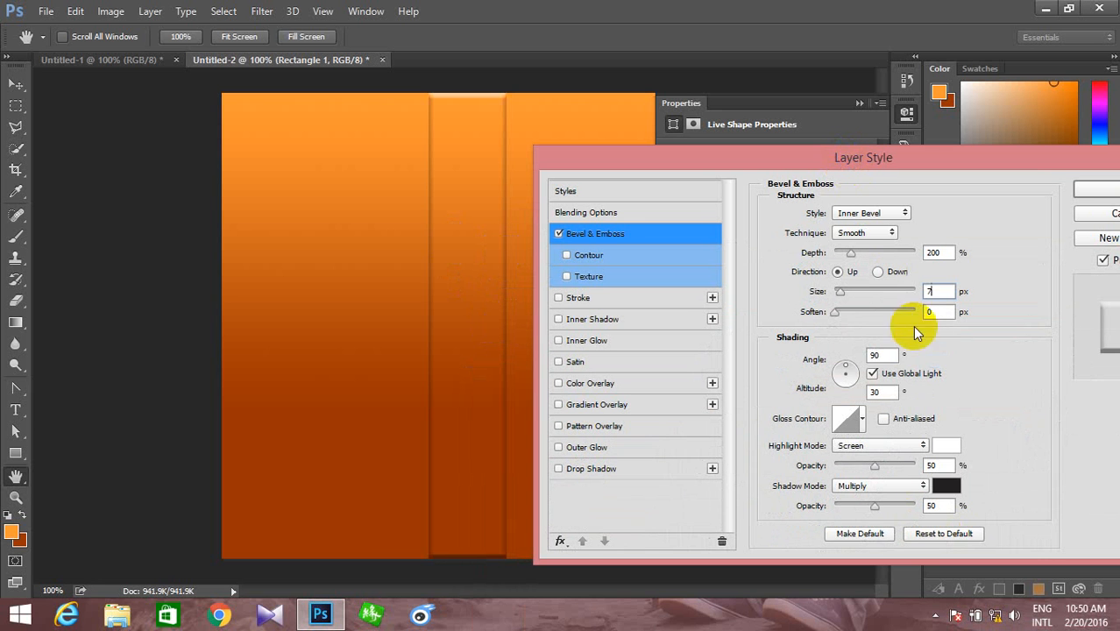
pyautogui.moveTo(882, 357); pyautogui.dragTo(857, 357)
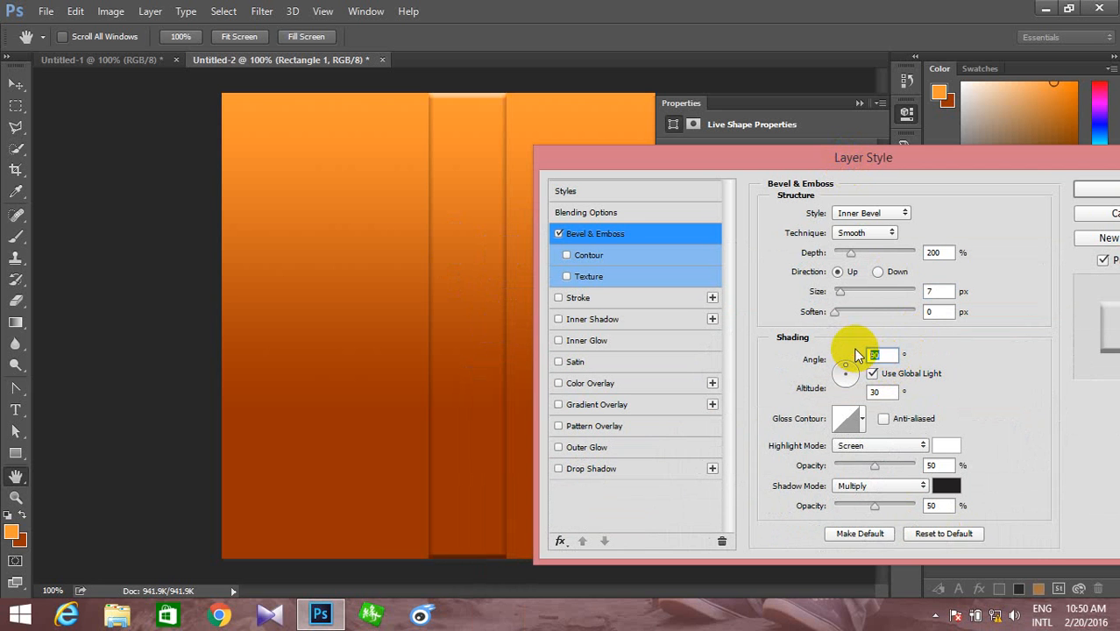
pyautogui.write('0')
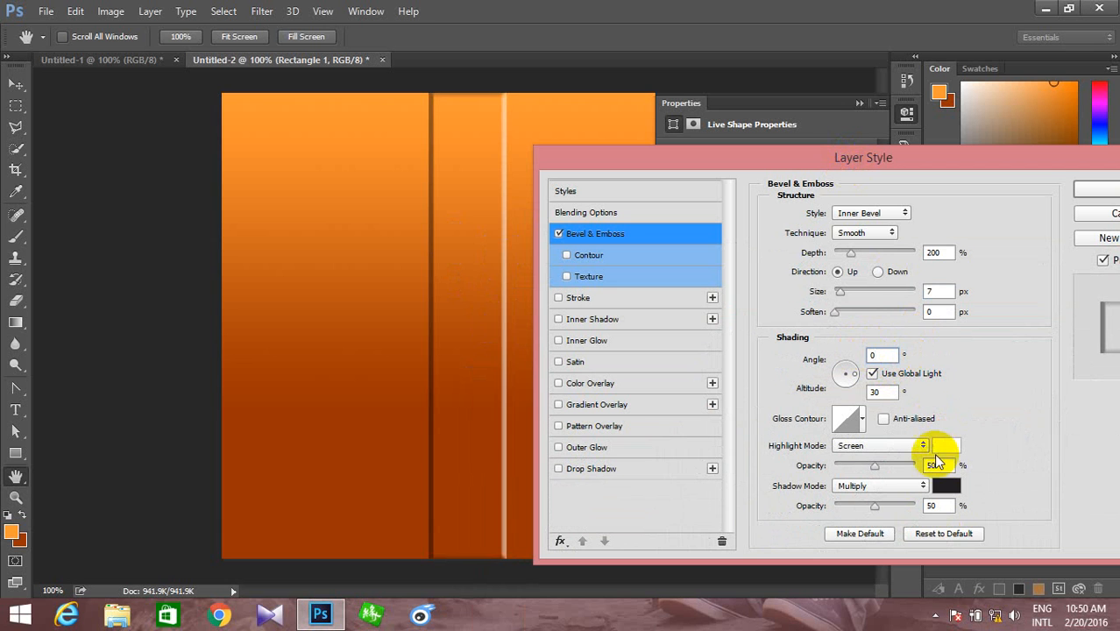
pyautogui.click(879, 391)
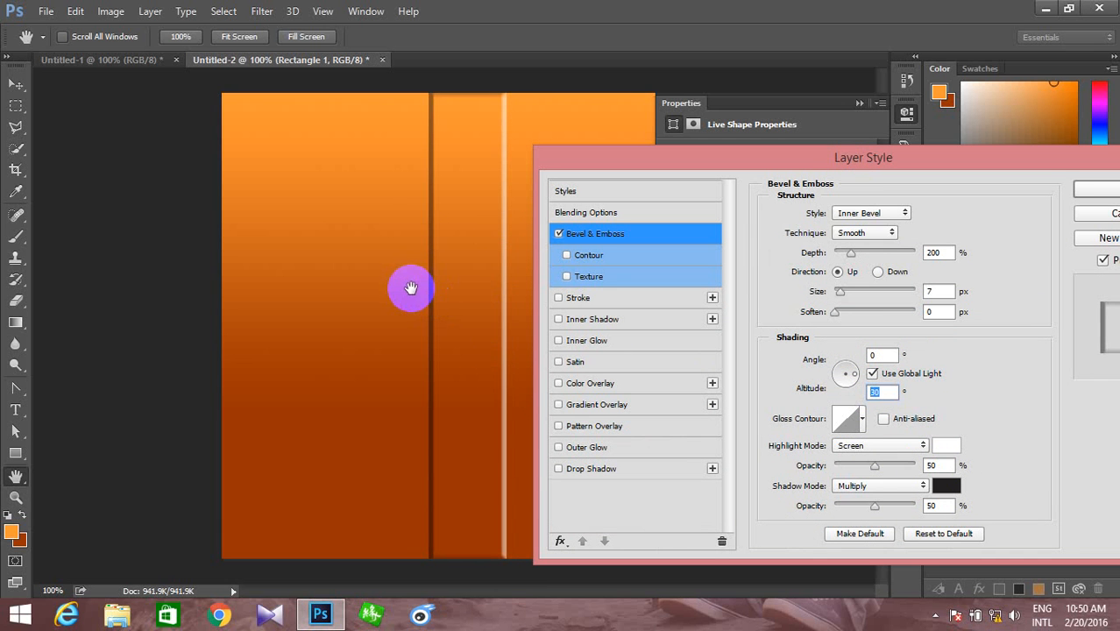
pyautogui.write('60')
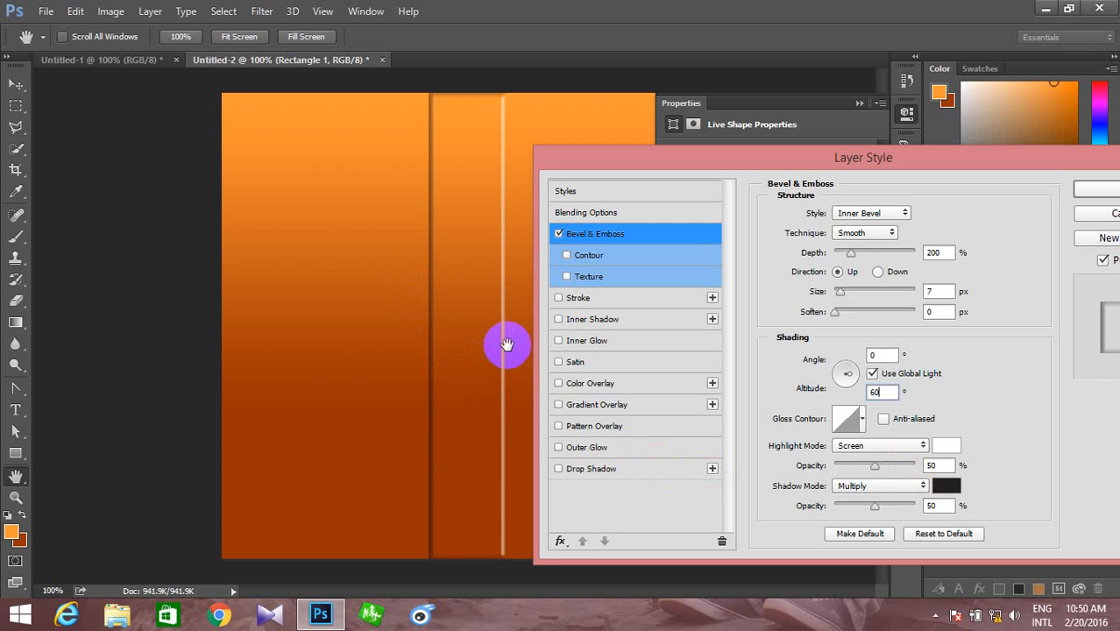
# - Set both the highlight mode and the shadow mode of the bevel to Overlay and apply the layer style
pyautogui.click(881, 445)
pyautogui.click(851, 275)
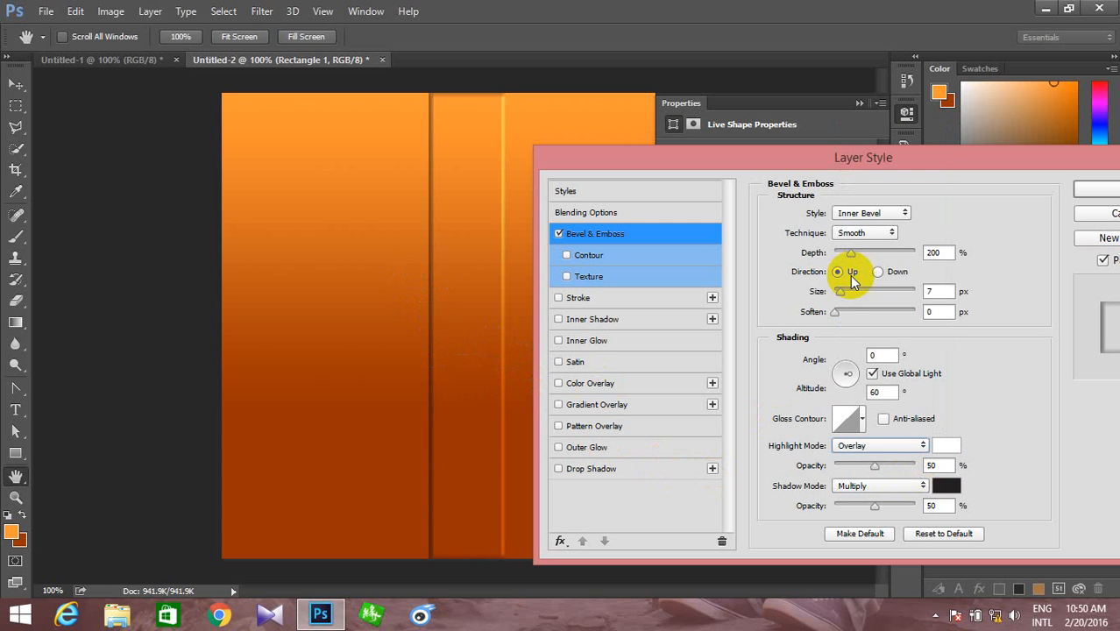
pyautogui.moveTo(435, 366); pyautogui.dragTo(504, 401)
pyautogui.click(914, 494)
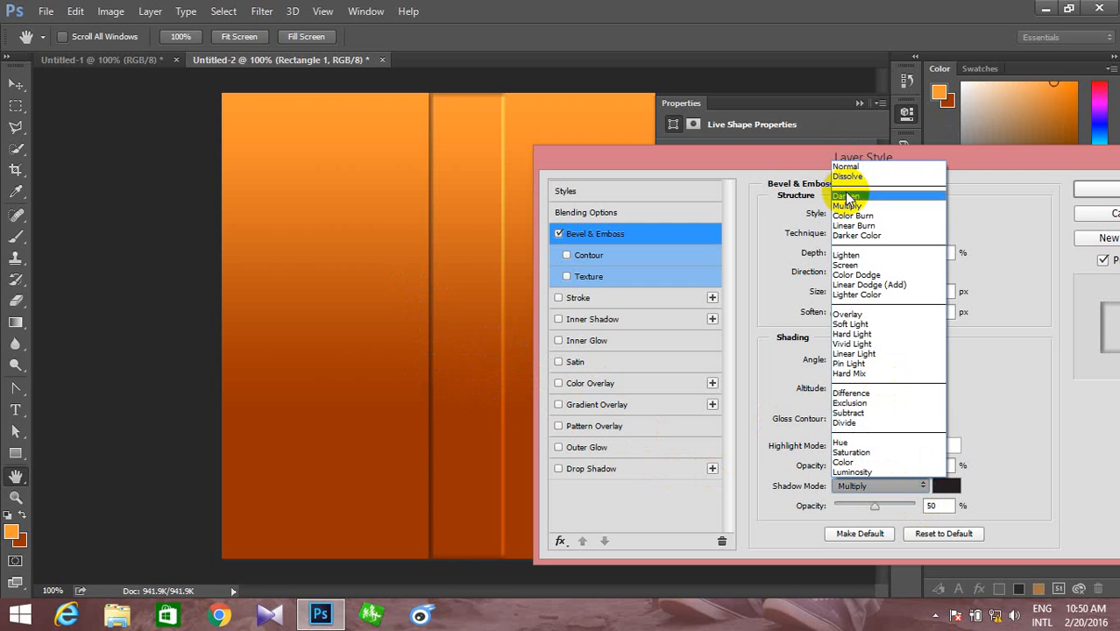
pyautogui.click(858, 313)
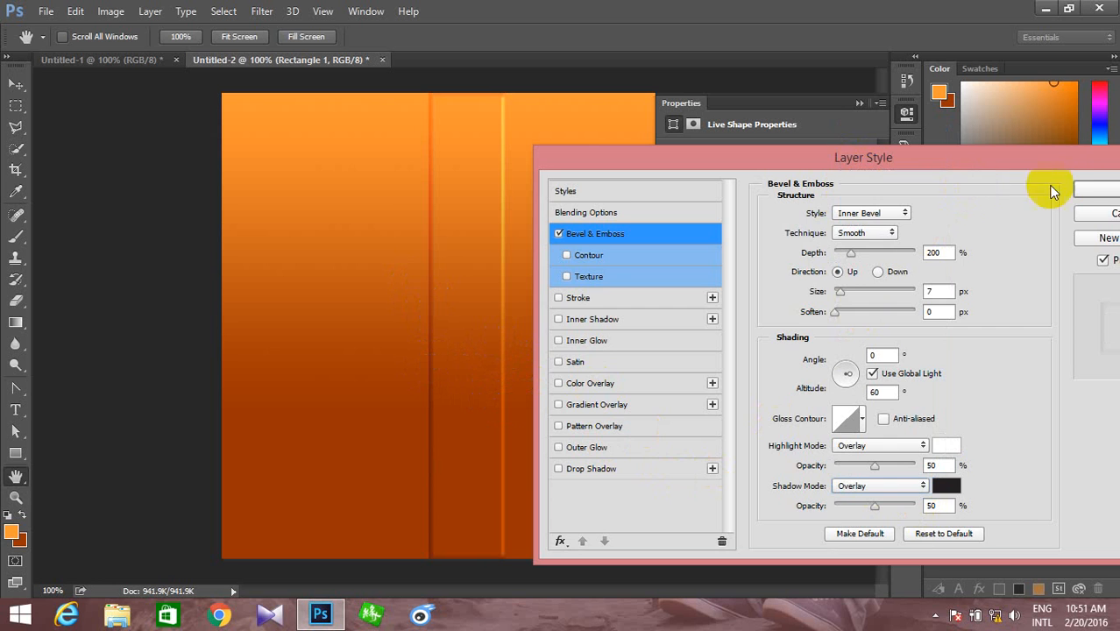
pyautogui.click(1076, 190)
# - Duplicate the beveled rectangle five times and place the planks side by side across the full canvas width
pyautogui.press('v')
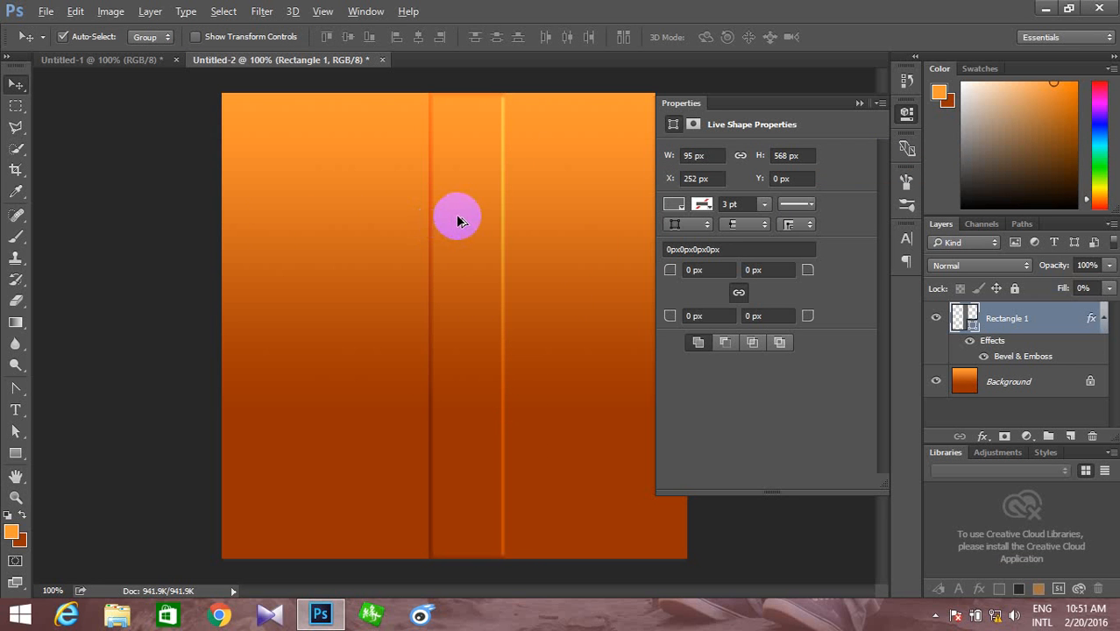
pyautogui.moveTo(457, 220); pyautogui.dragTo(413, 243)
pyautogui.moveTo(413, 243); pyautogui.dragTo(688, 294)
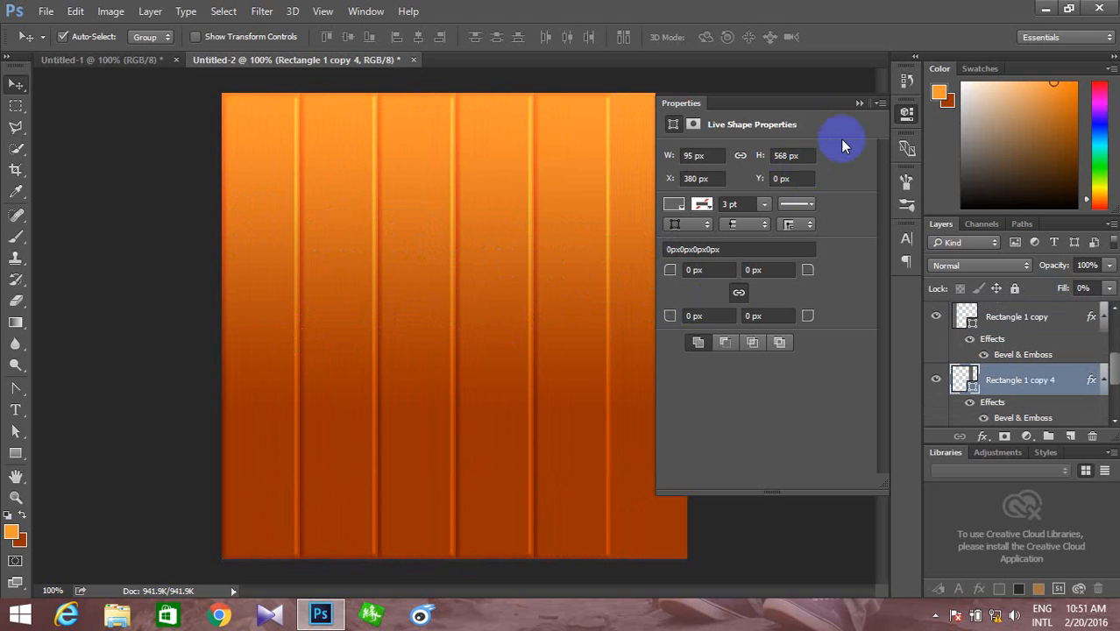
pyautogui.click(859, 102)
pyautogui.moveTo(637, 240); pyautogui.dragTo(664, 204)
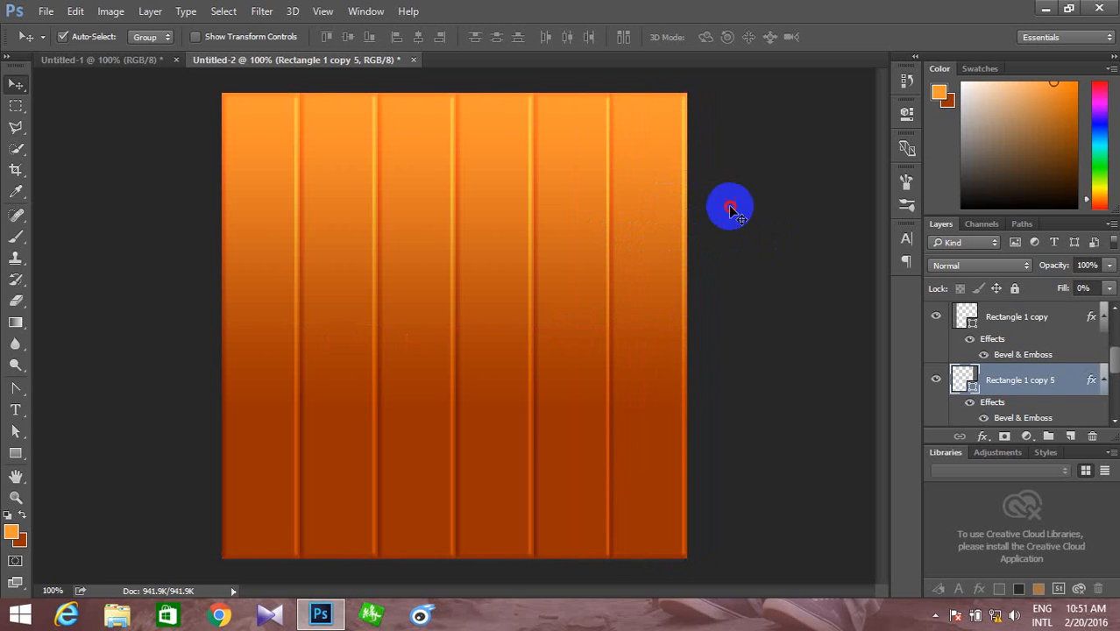
pyautogui.click(725, 219)
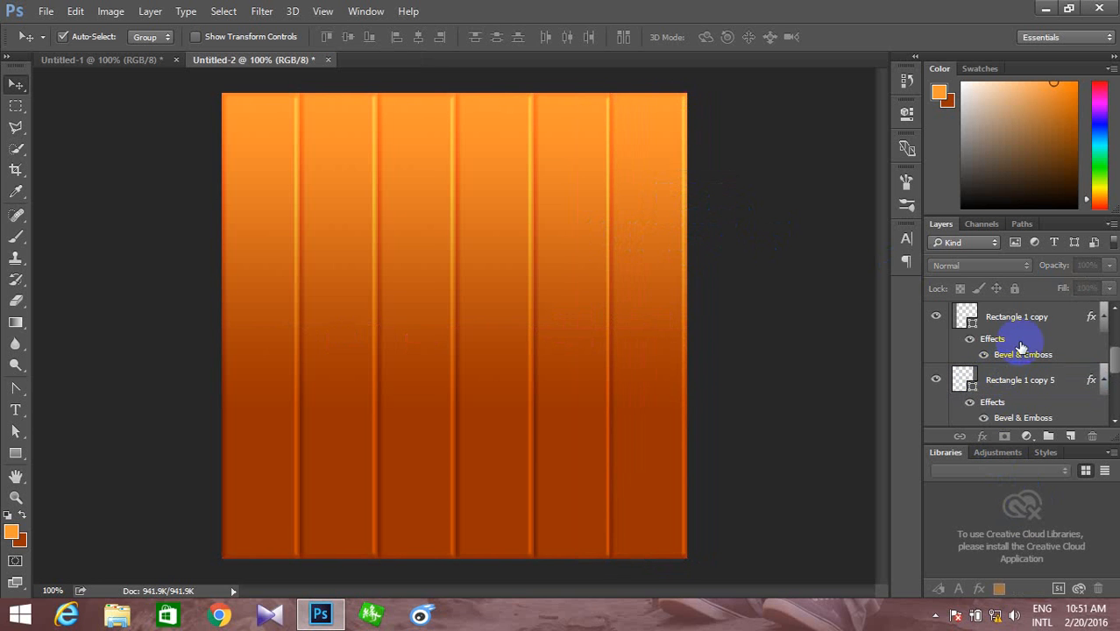
# - Select all the rectangle layers and merge them with the Background using Merge Visible
pyautogui.scroll(-3, 1096, 342)
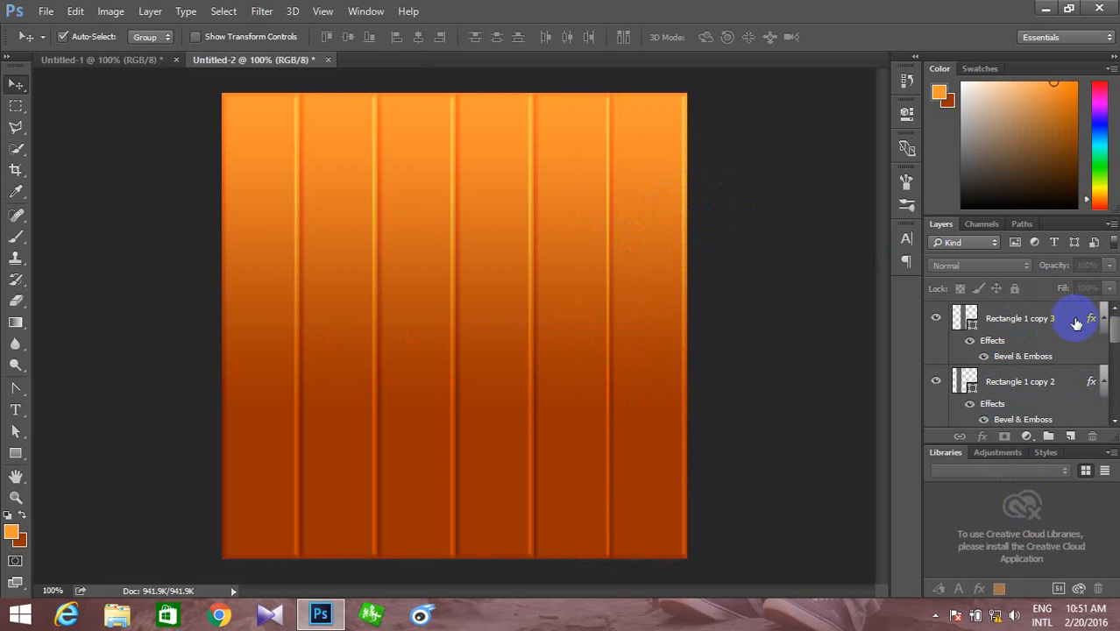
pyautogui.click(1075, 330)
pyautogui.scroll(-3, 1074, 348)
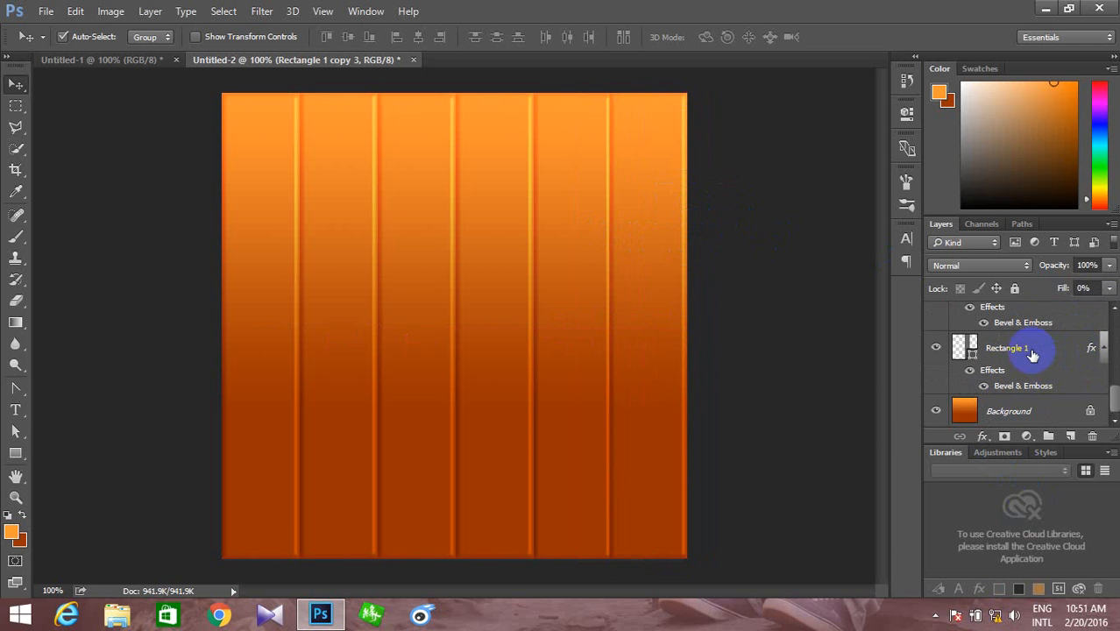
pyautogui.click(1031, 349)
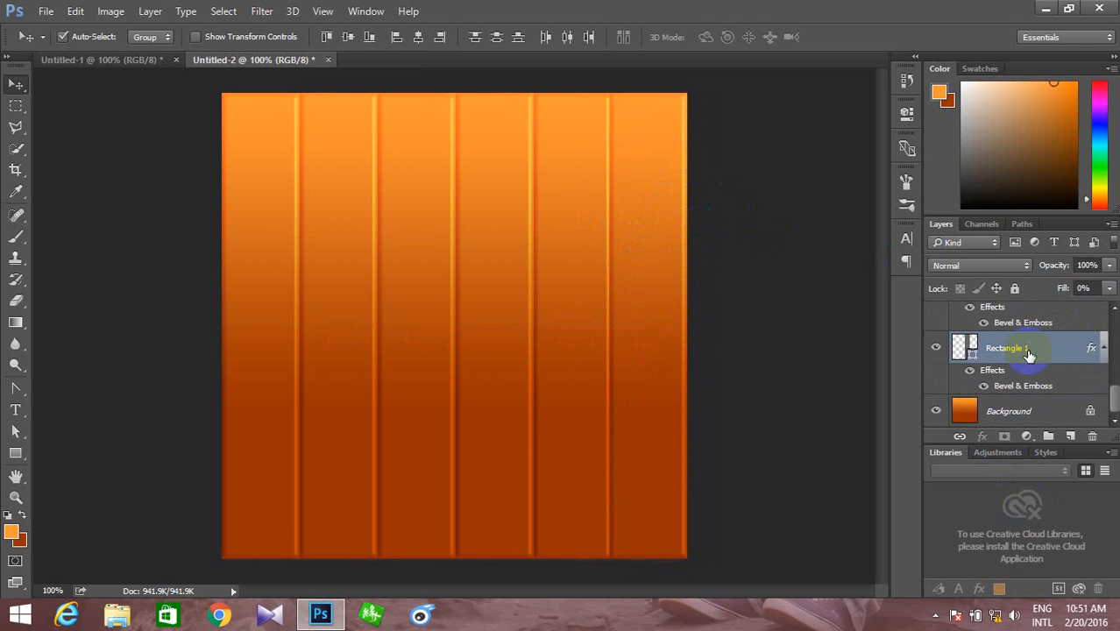
pyautogui.rightClick(1029, 353)
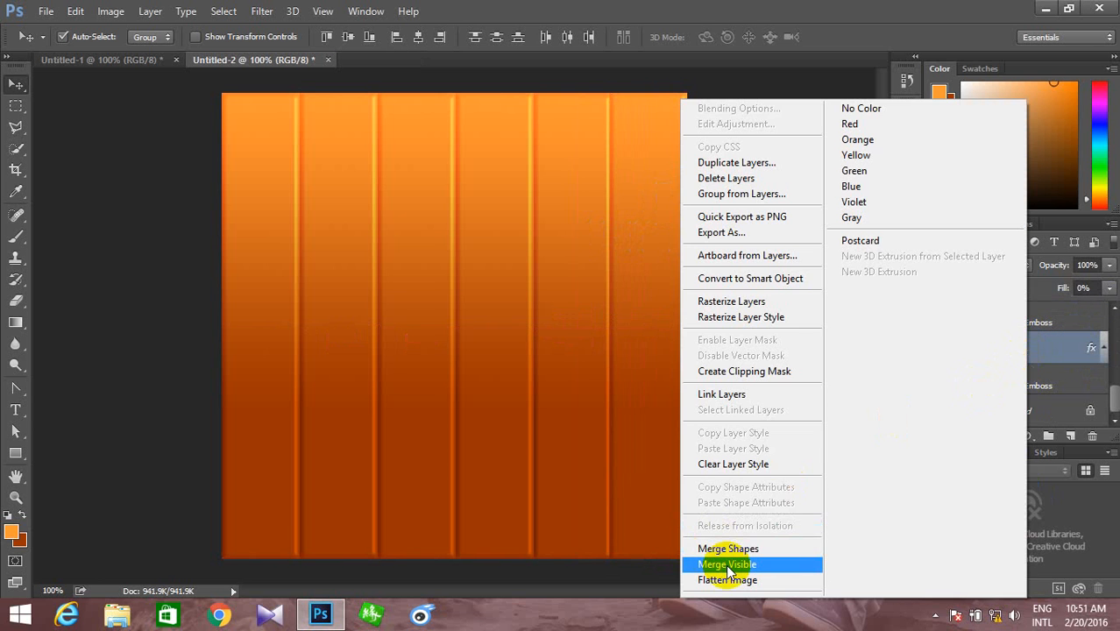
pyautogui.click(727, 565)
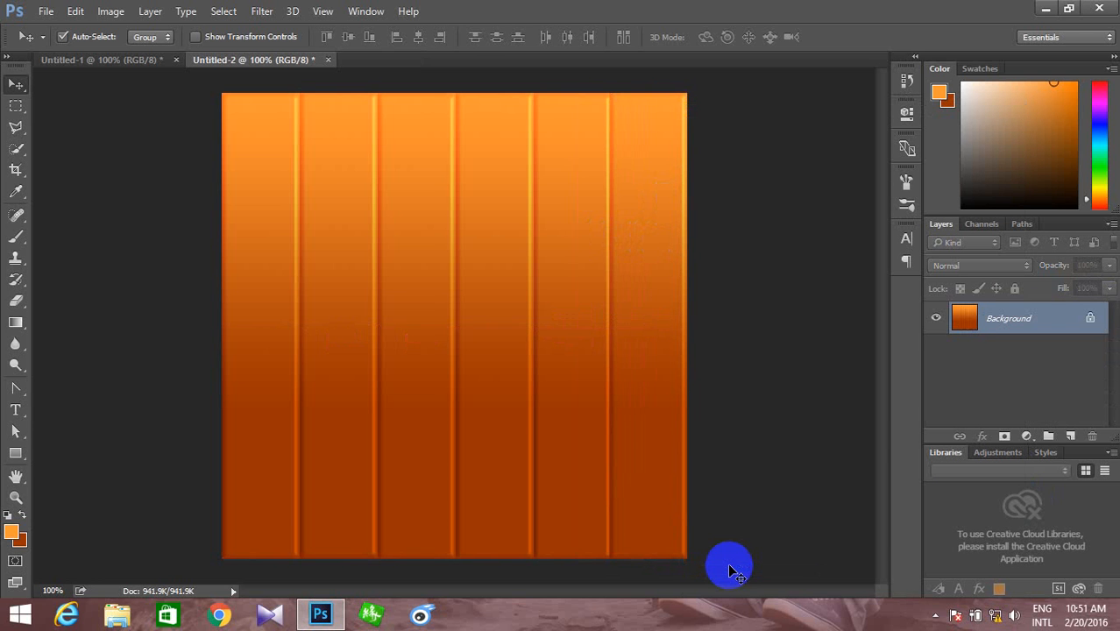
# - Add a new layer above the Background and fill it with a neutral medium-dark gray foreground color
pyautogui.click(1070, 438)
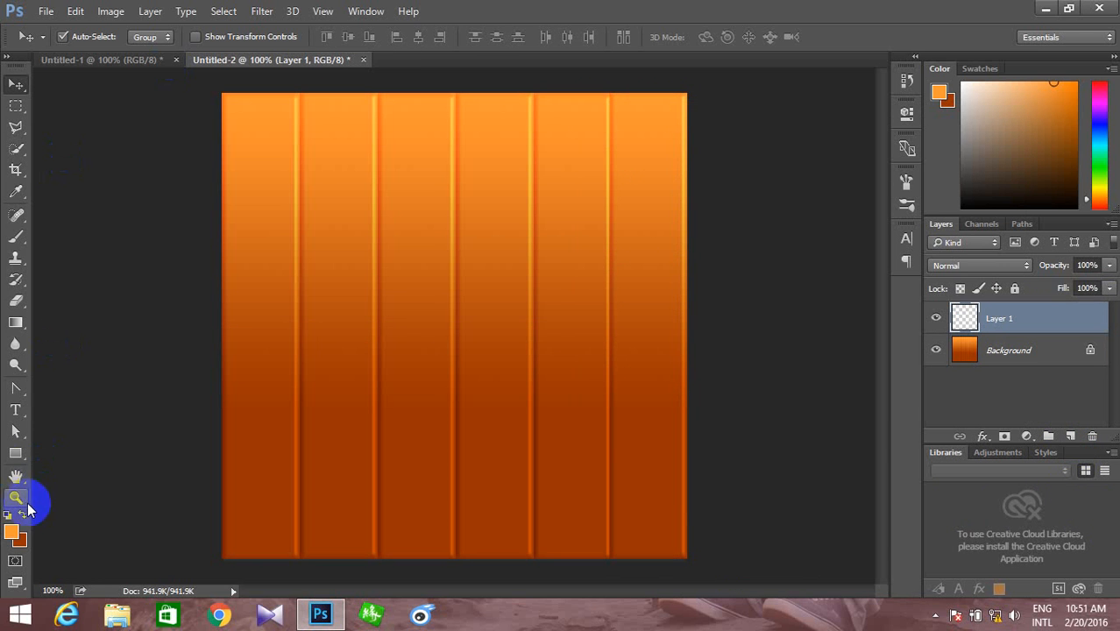
pyautogui.click(11, 531)
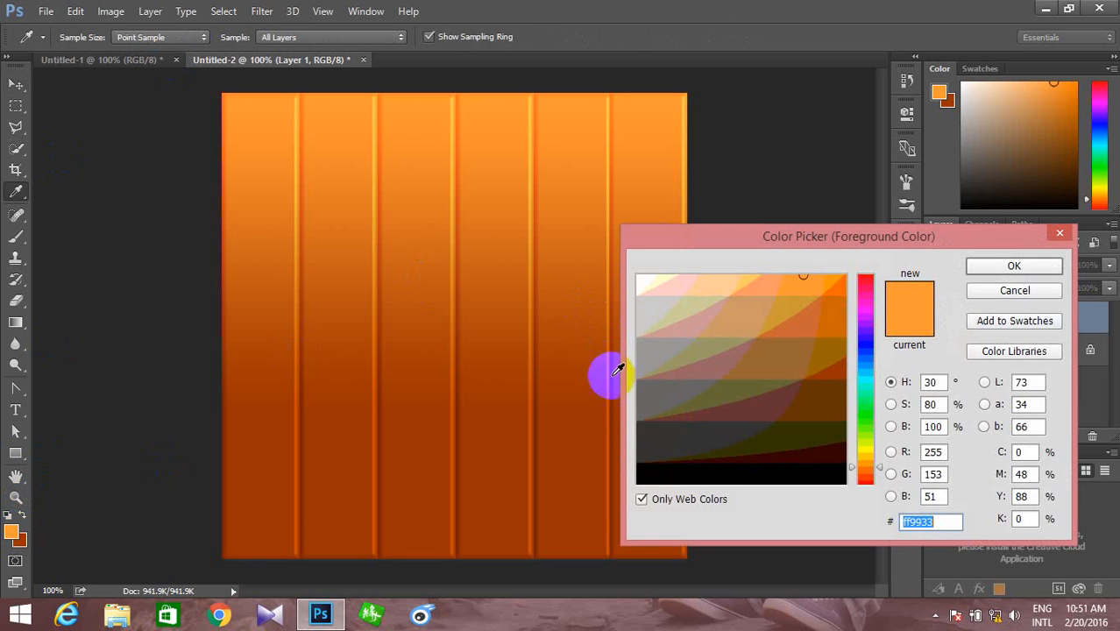
pyautogui.click(647, 401)
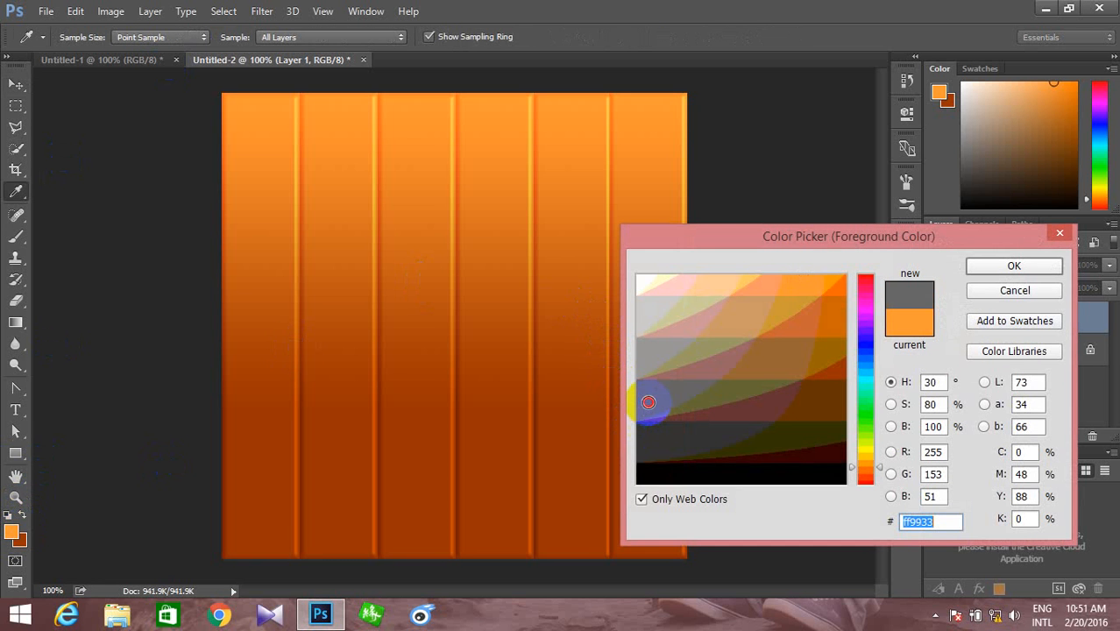
pyautogui.click(1008, 267)
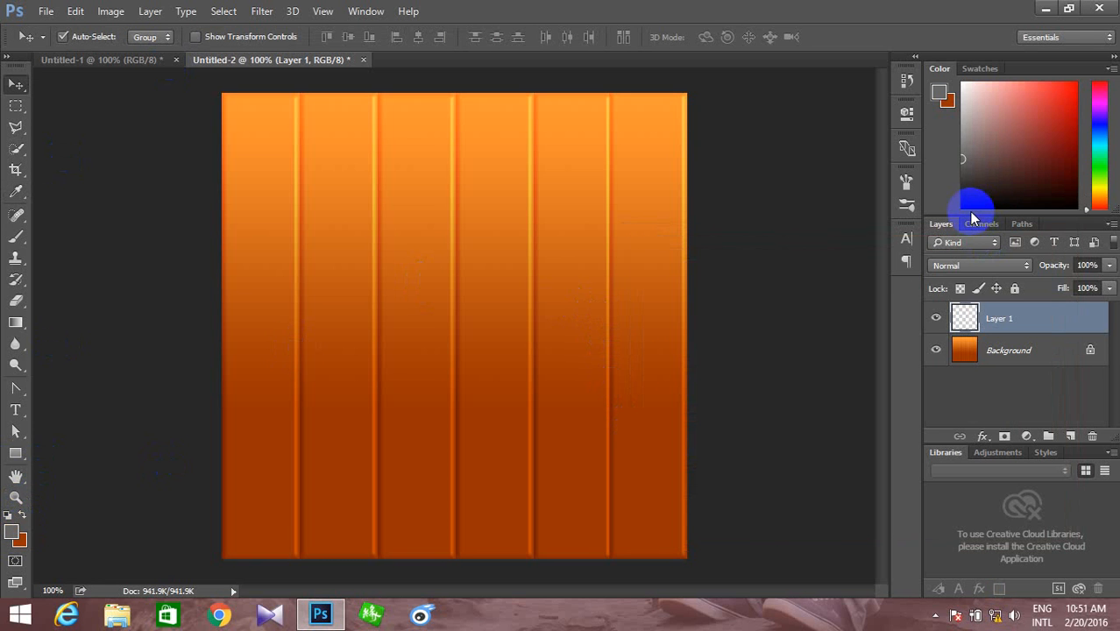
pyautogui.hotkey('alt', 'BackSpace')
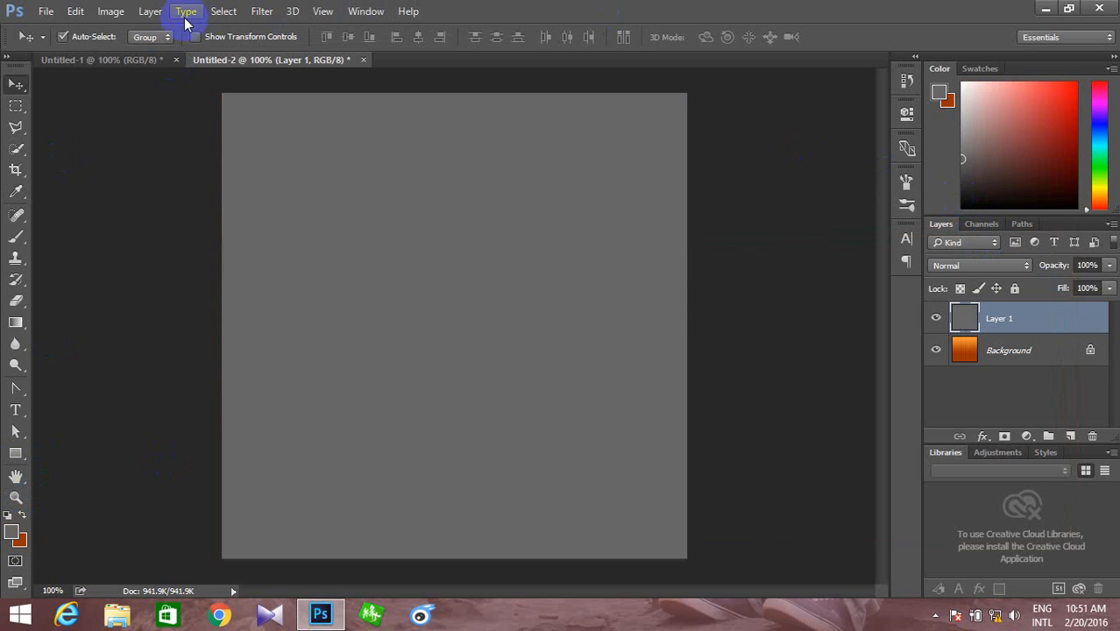
# - Apply Add Noise to the gray layer with an amount of 83.52% and Gaussian distribution
pyautogui.click(255, 14)
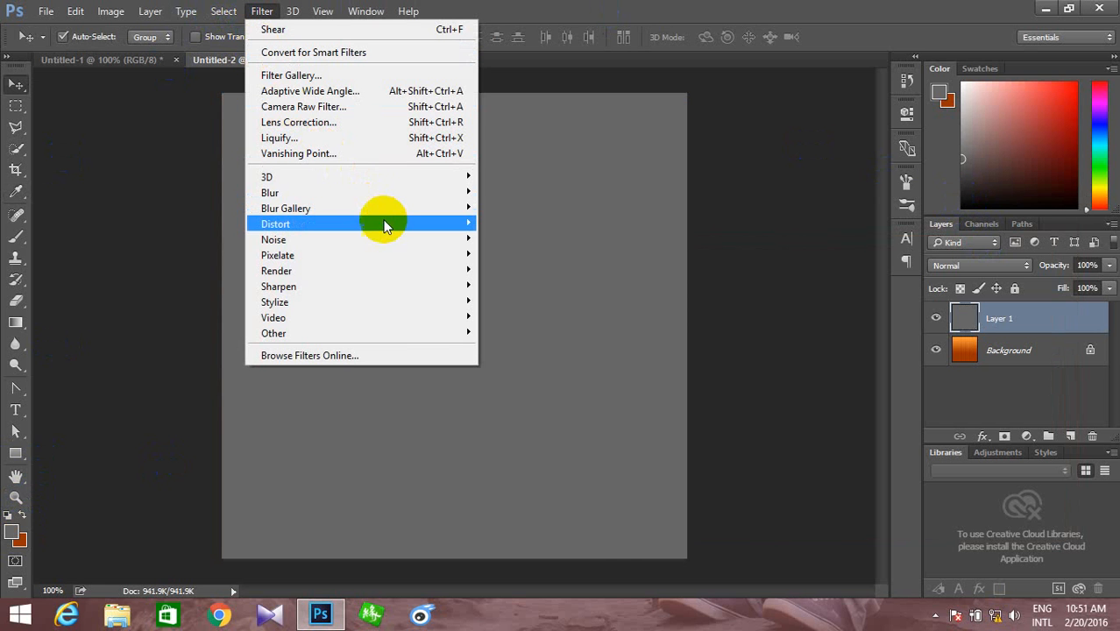
pyautogui.moveTo(399, 246)
pyautogui.click(495, 239)
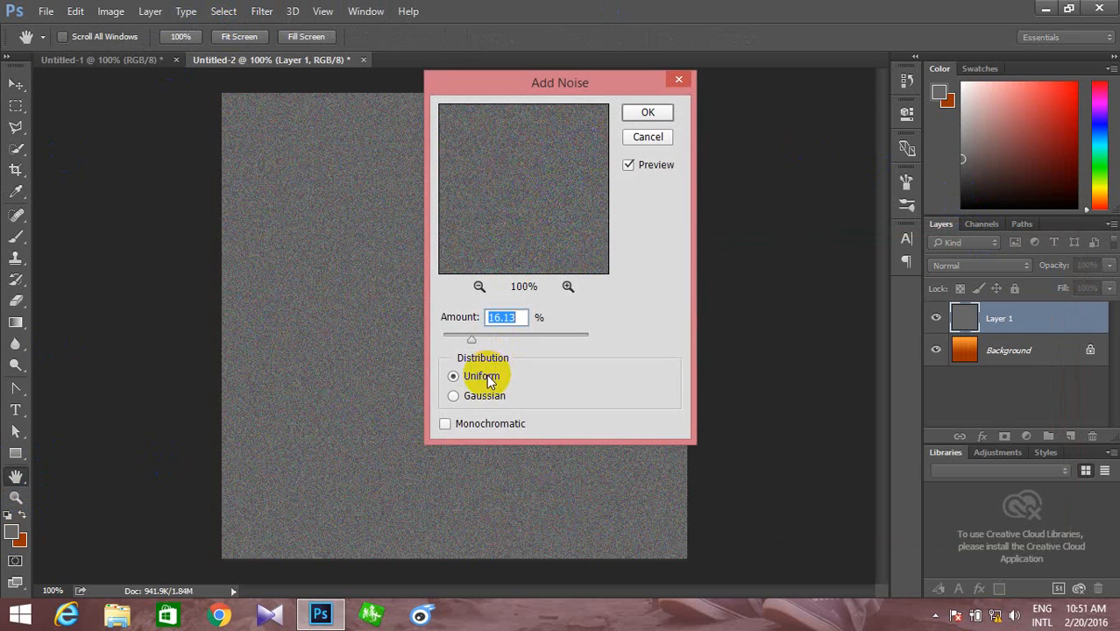
pyautogui.moveTo(471, 340); pyautogui.dragTo(521, 347)
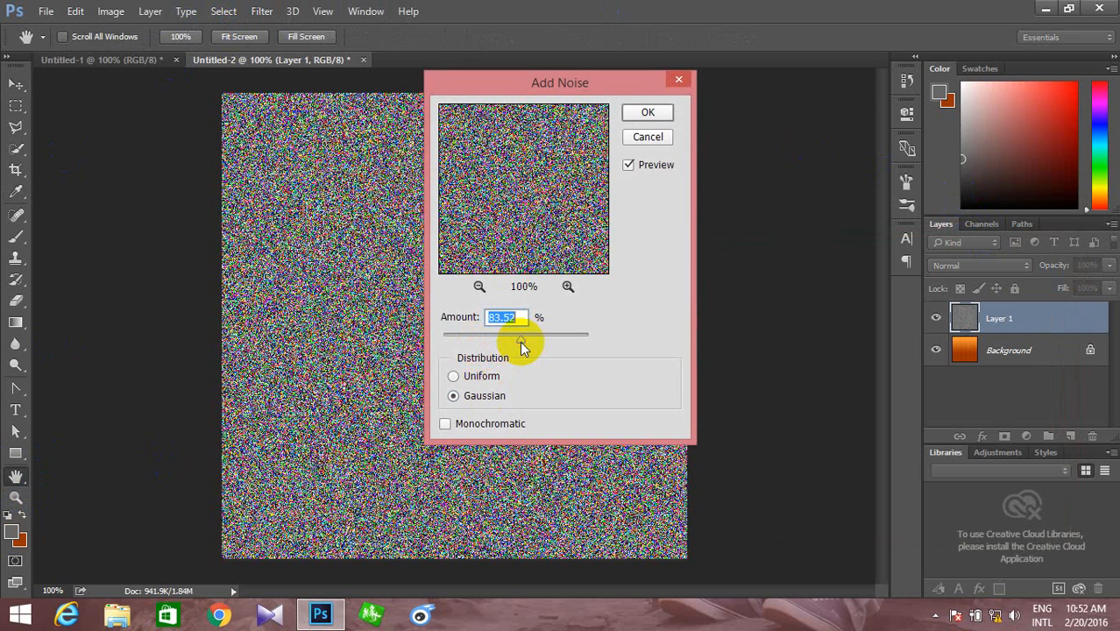
pyautogui.click(647, 112)
# - Apply a Motion Blur to the noise layer with an angle of 90° and a distance of 612 pixels
pyautogui.click(259, 9)
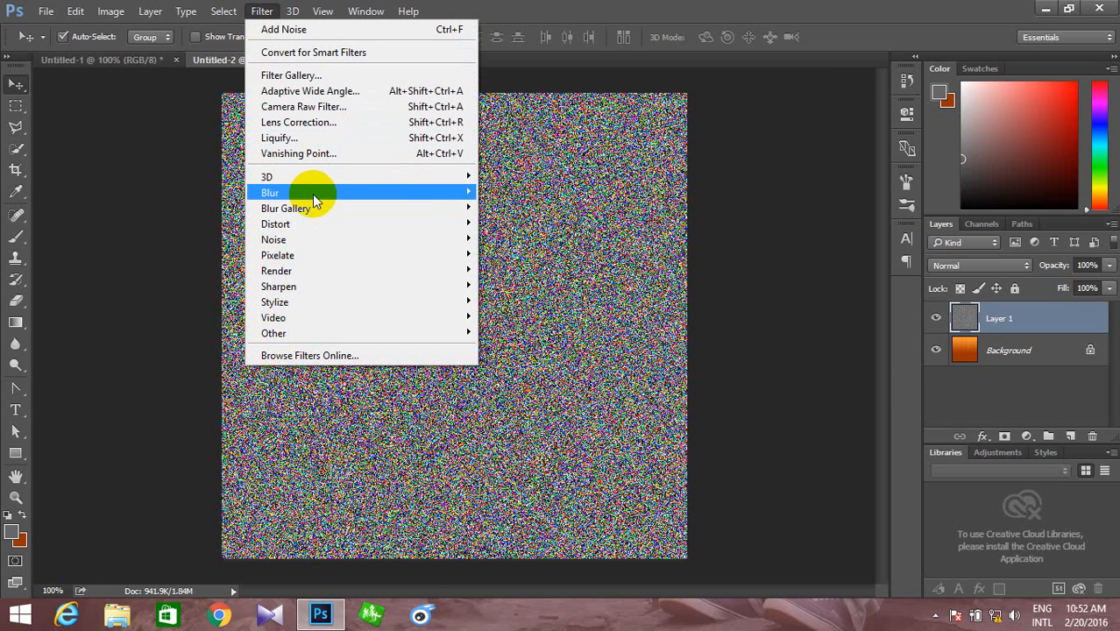
pyautogui.moveTo(425, 195)
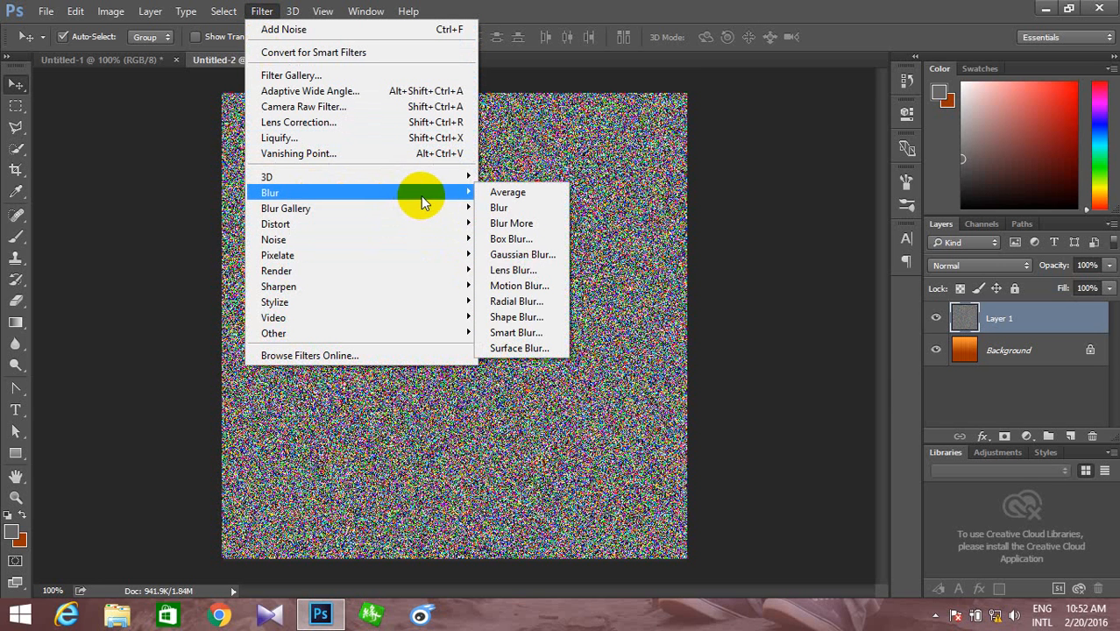
pyautogui.click(512, 287)
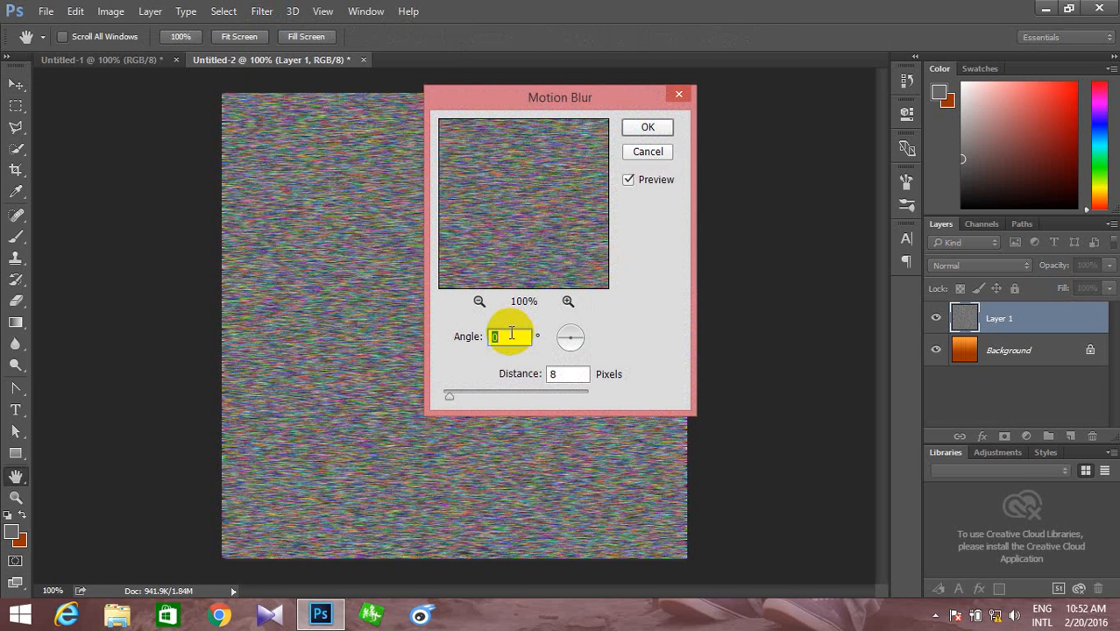
pyautogui.write('90')
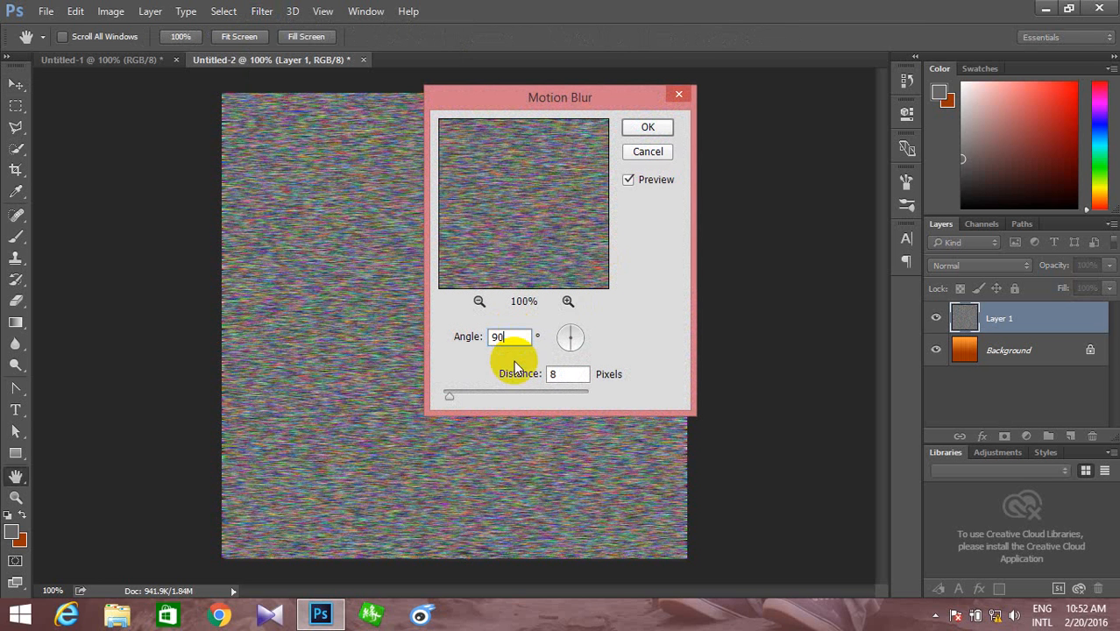
pyautogui.moveTo(450, 396); pyautogui.dragTo(516, 396)
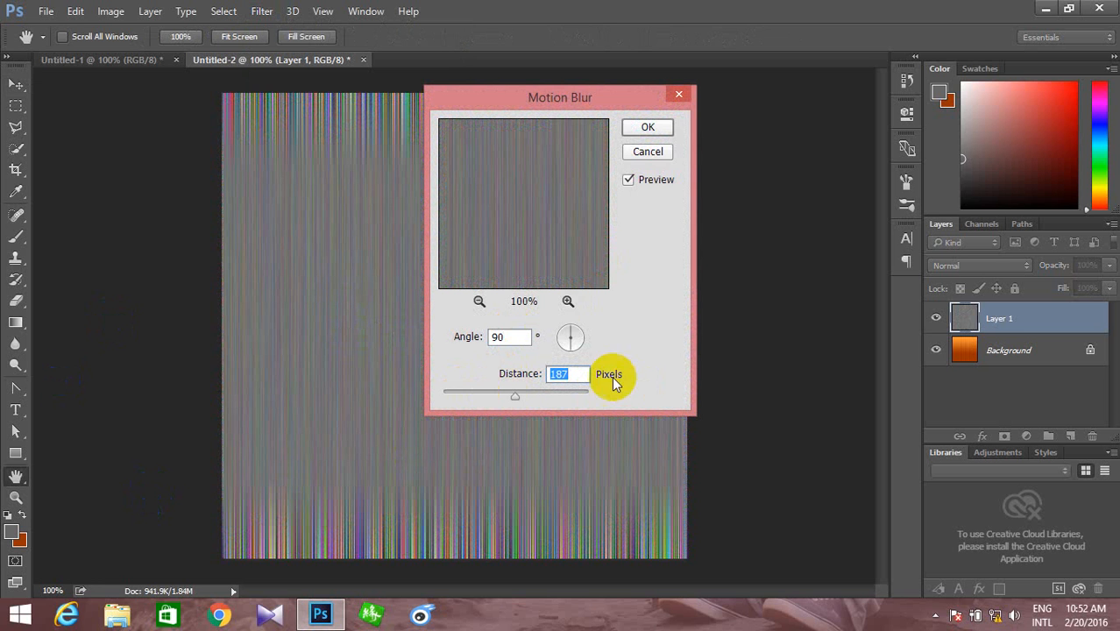
pyautogui.click(570, 396)
pyautogui.moveTo(569, 400); pyautogui.dragTo(552, 399)
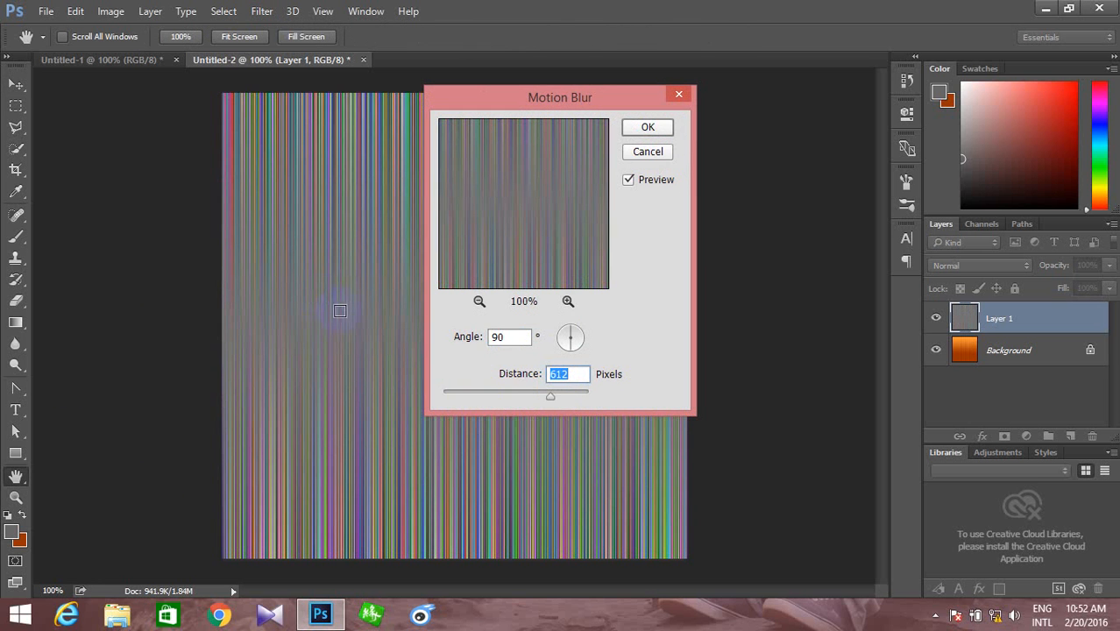
pyautogui.click(652, 127)
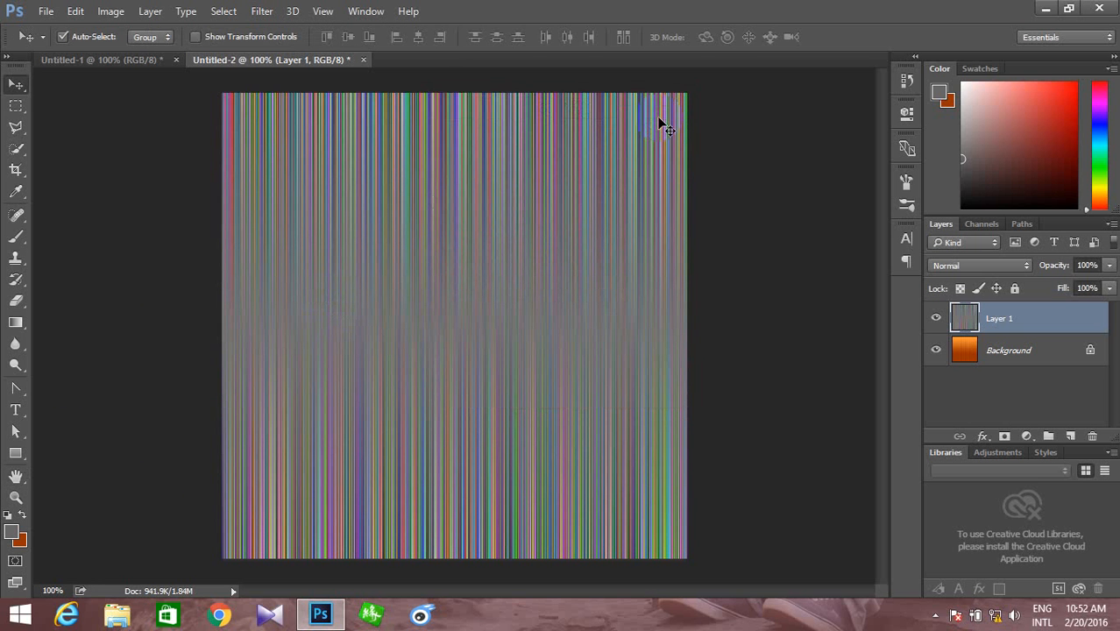
# - Open the Filter Gallery for the blurred noise layer and choose the Chrome filter from the Sketch group
pyautogui.click(262, 12)
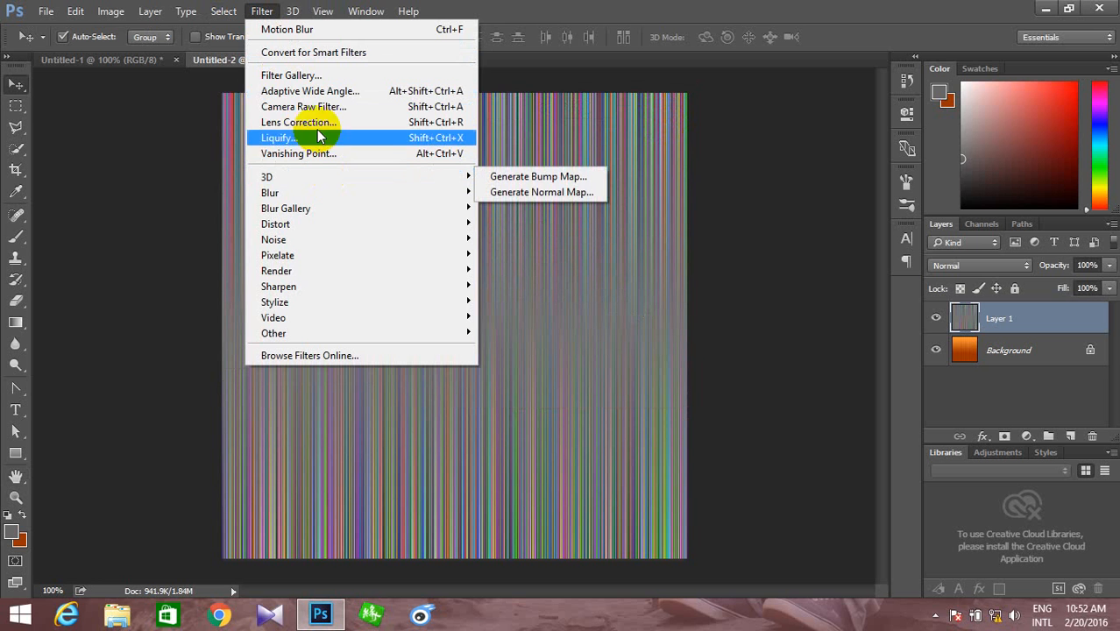
pyautogui.click(332, 77)
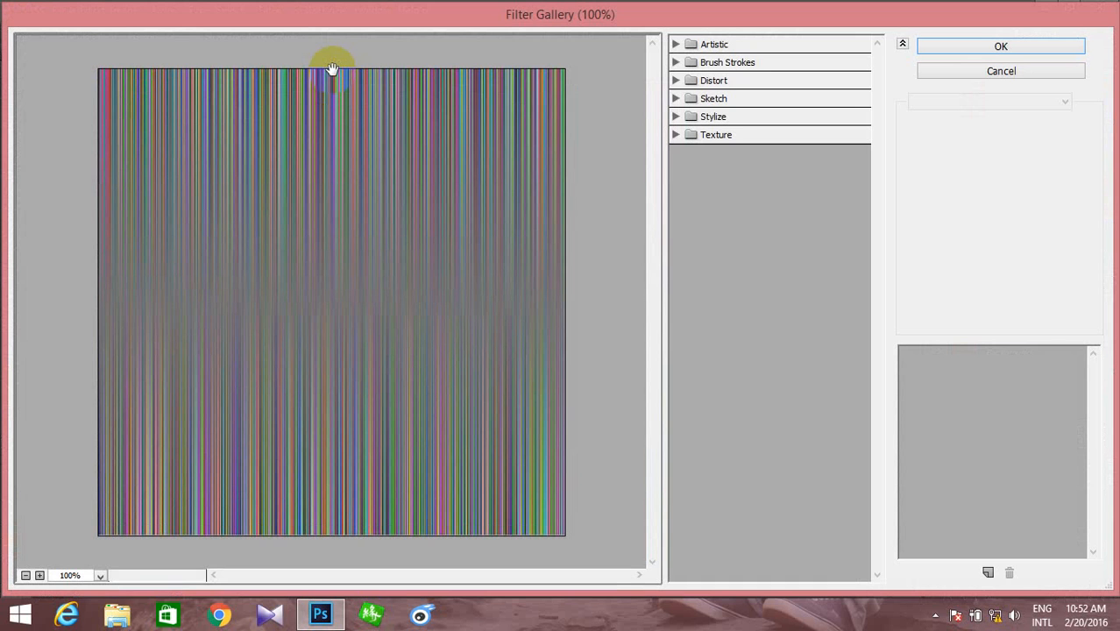
pyautogui.click(676, 98)
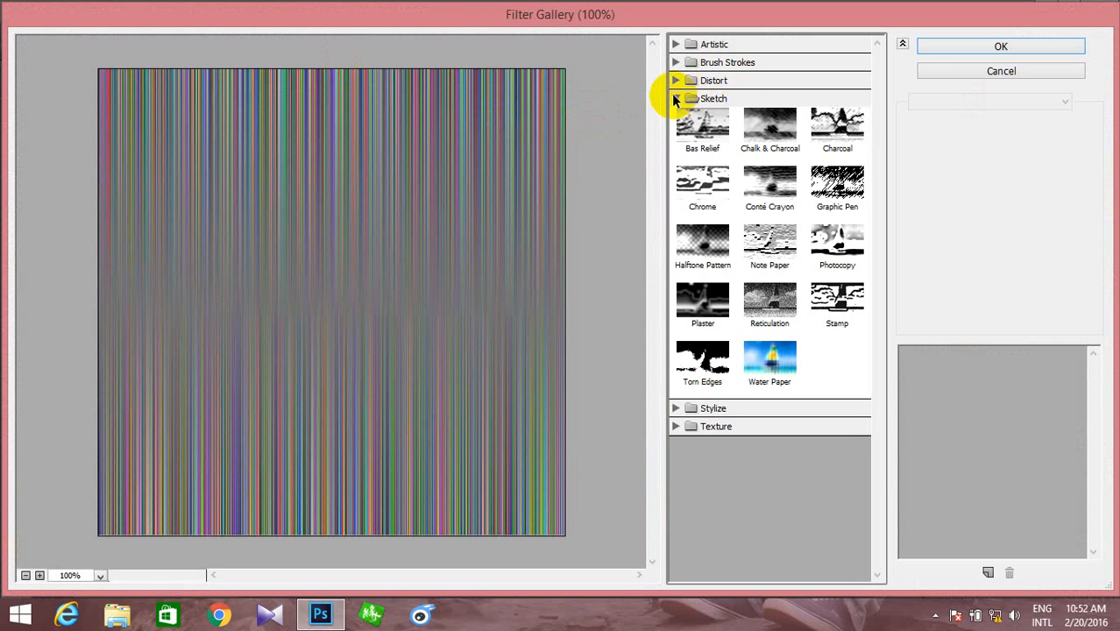
pyautogui.click(724, 198)
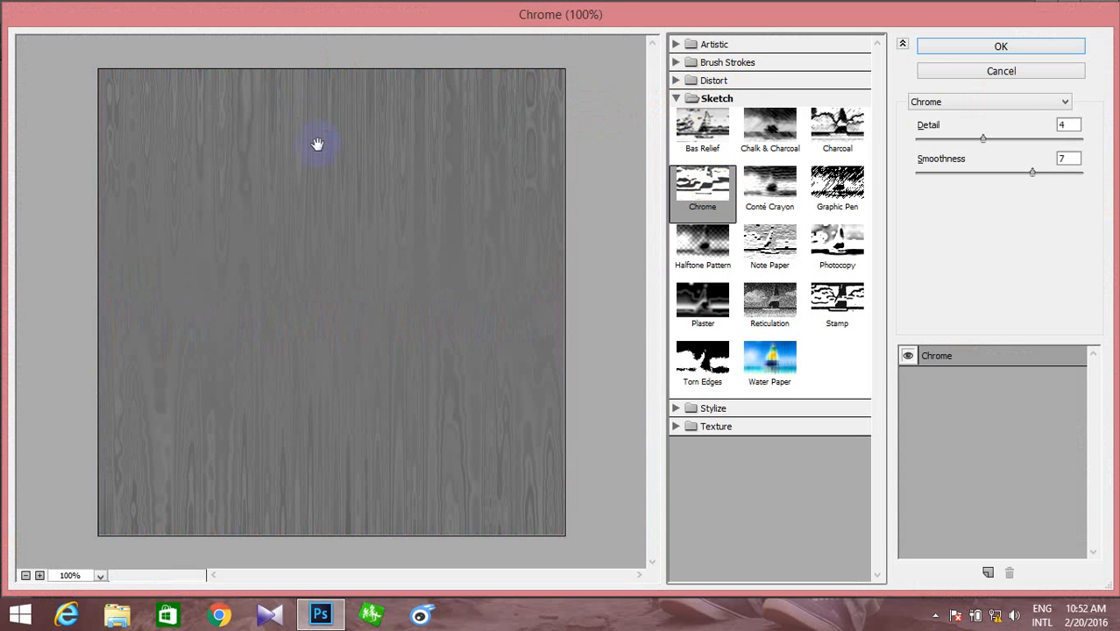
# - Try other Sketch filters on the noise layer, including Charcoal, Graphic Pen, Conté Crayon, Bas Relief, Plaster, Reticulation and Note Paper
pyautogui.click(837, 132)
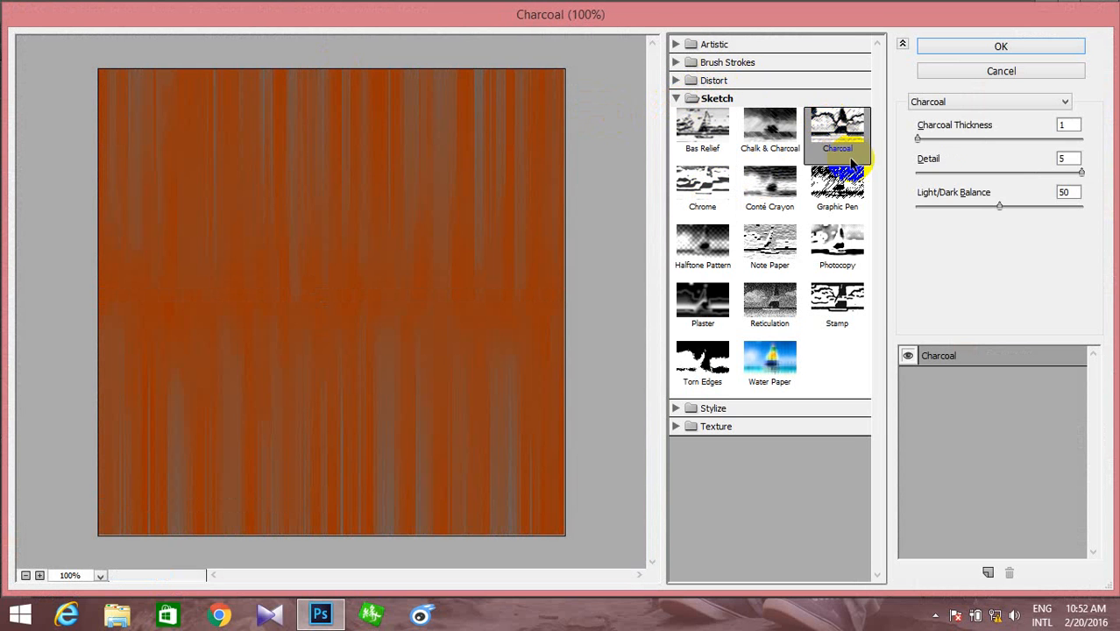
pyautogui.click(847, 175)
pyautogui.click(771, 181)
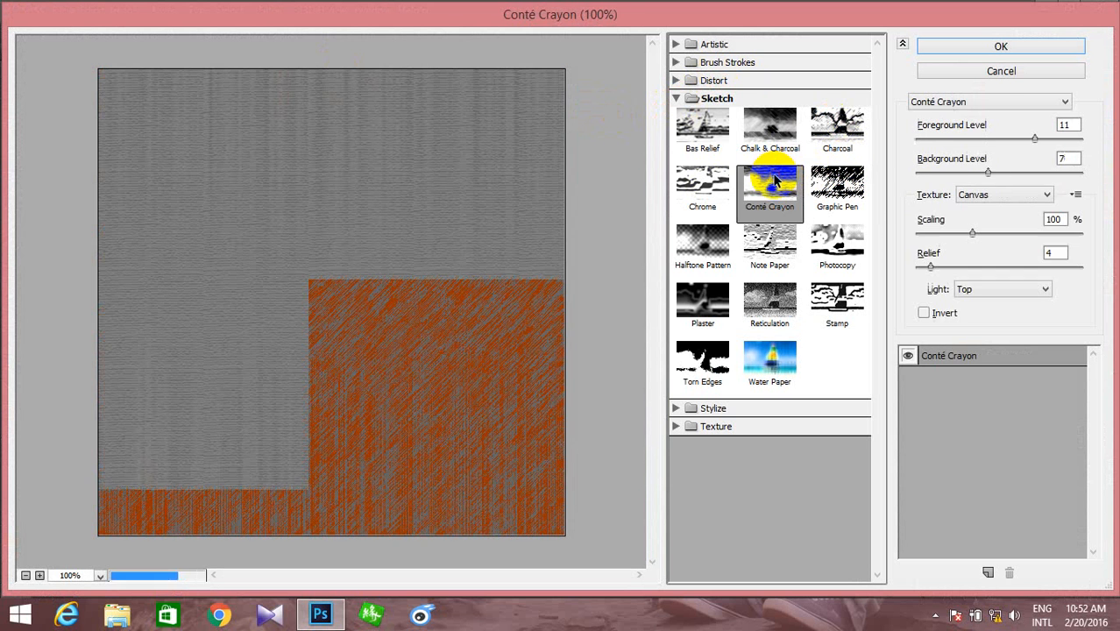
pyautogui.click(767, 123)
pyautogui.click(690, 132)
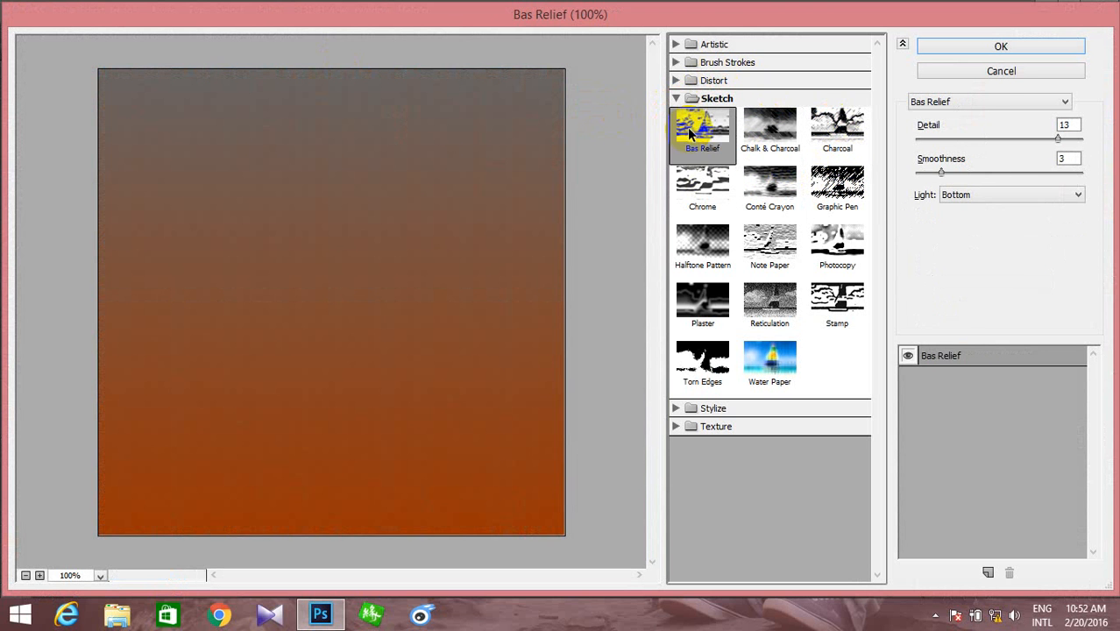
pyautogui.click(705, 298)
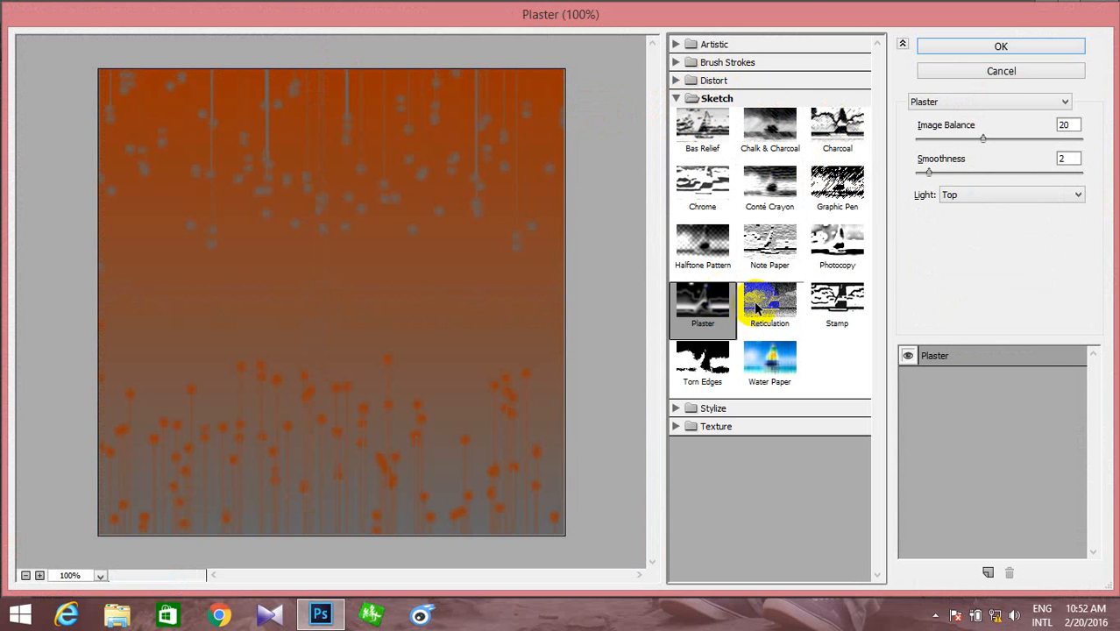
pyautogui.click(759, 303)
pyautogui.click(769, 249)
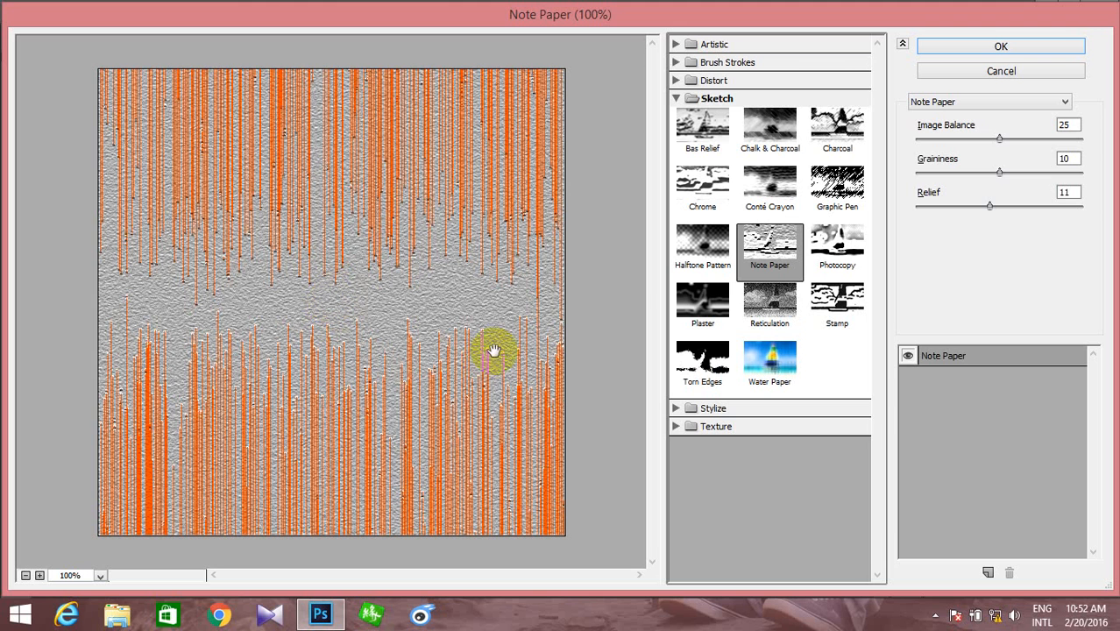
# - Apply the Chrome sketch filter to the noise layer with Detail 2 and Smoothness 10
pyautogui.click(697, 184)
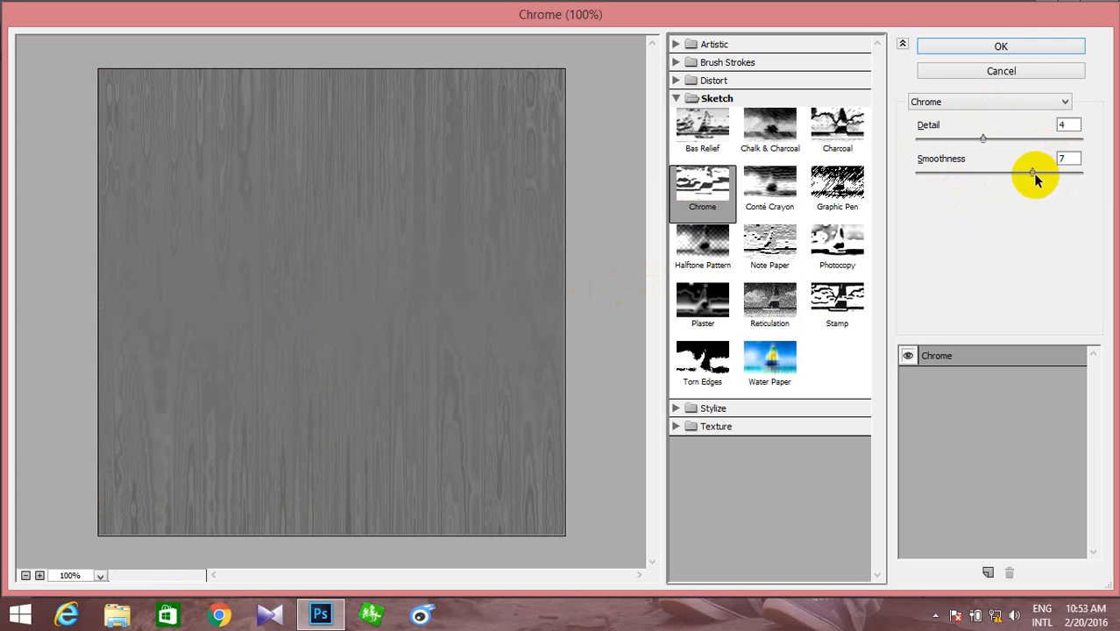
pyautogui.moveTo(1035, 175); pyautogui.dragTo(1083, 171)
pyautogui.click(1076, 126)
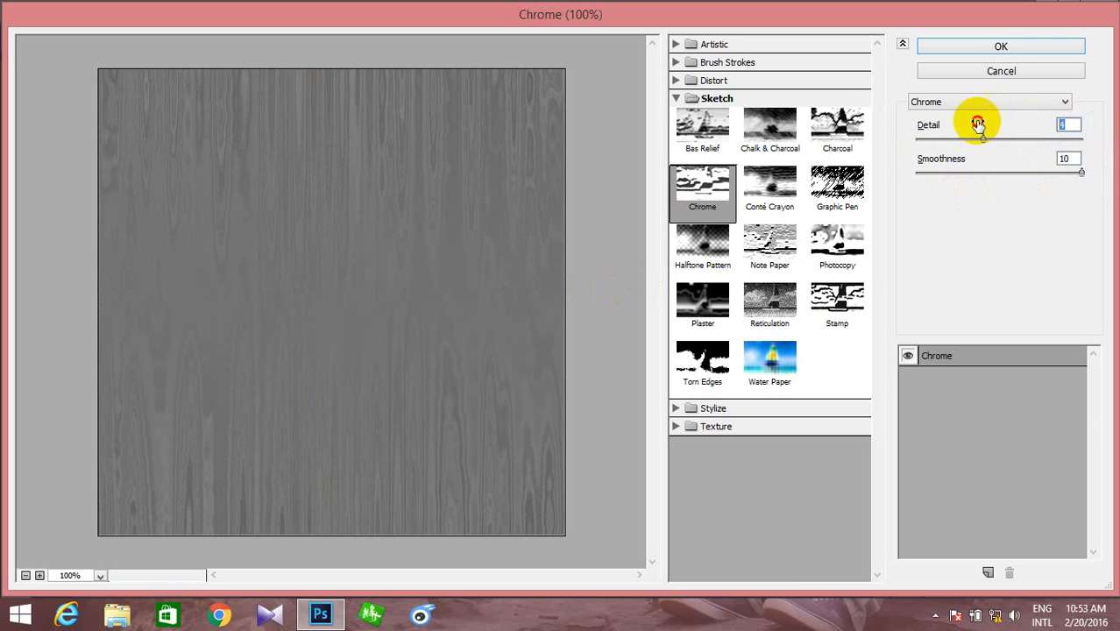
pyautogui.write('2')
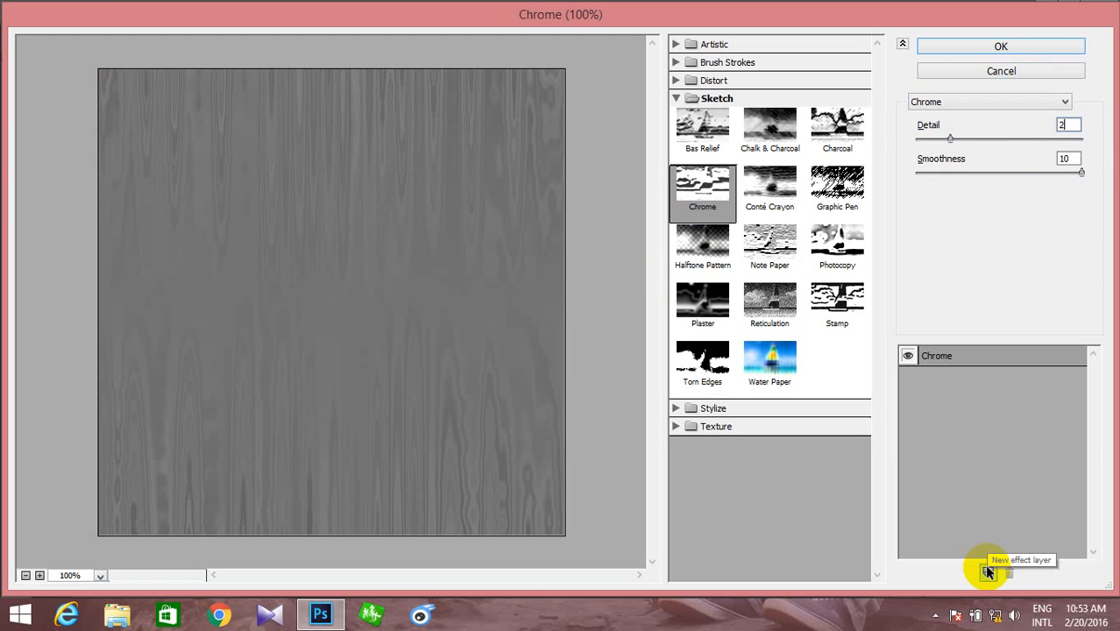
pyautogui.click(985, 47)
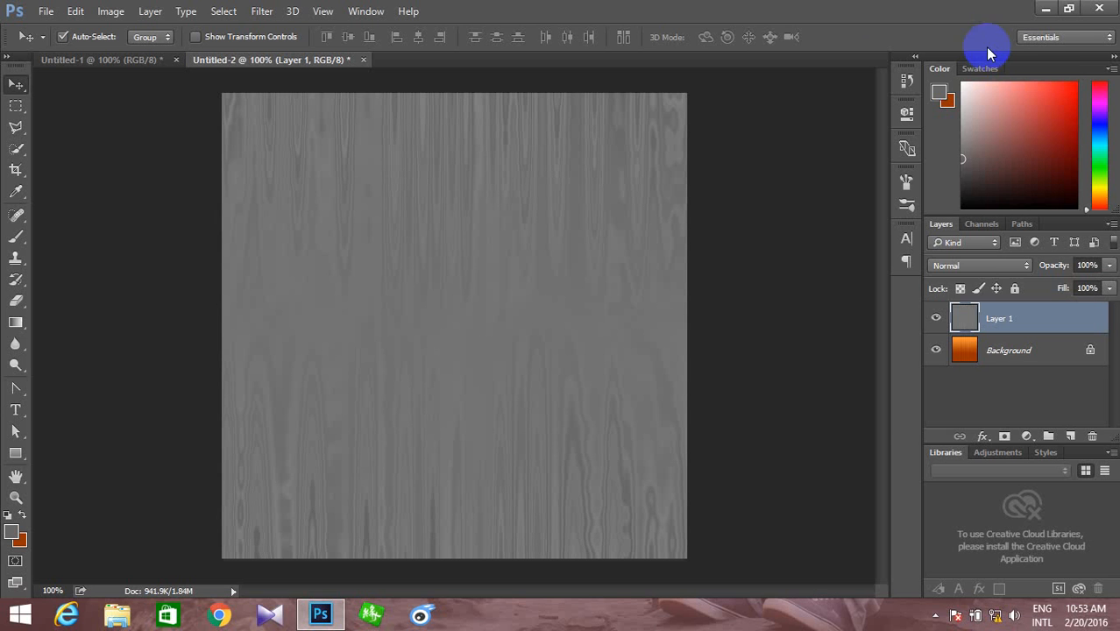
# - Set the blend mode of the chrome-filtered grain layer to Overlay
pyautogui.click(957, 266)
pyautogui.click(979, 428)
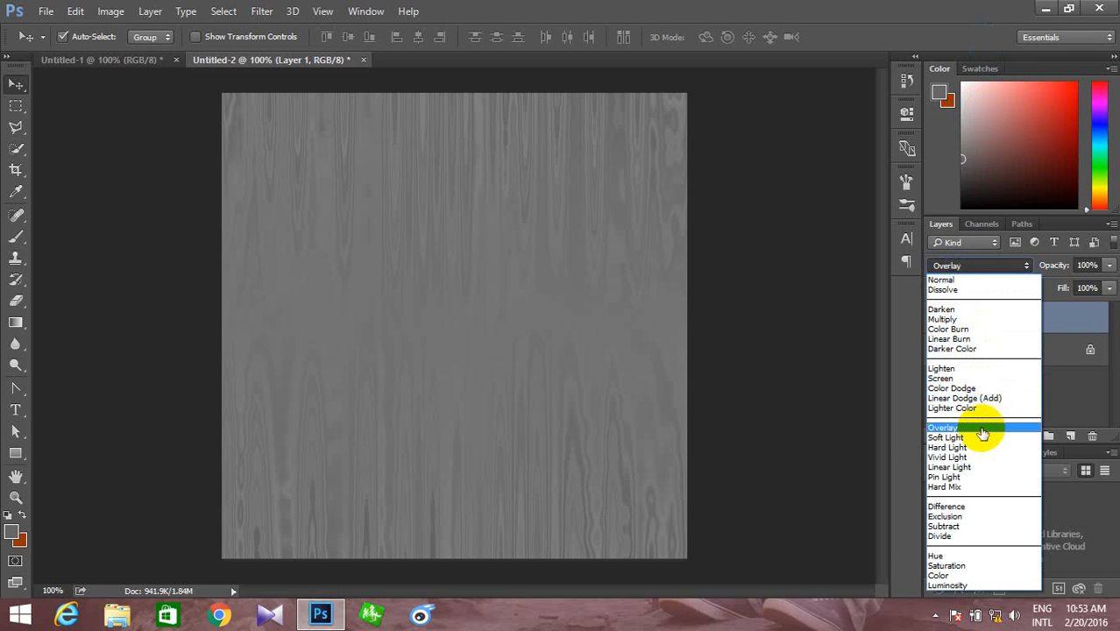